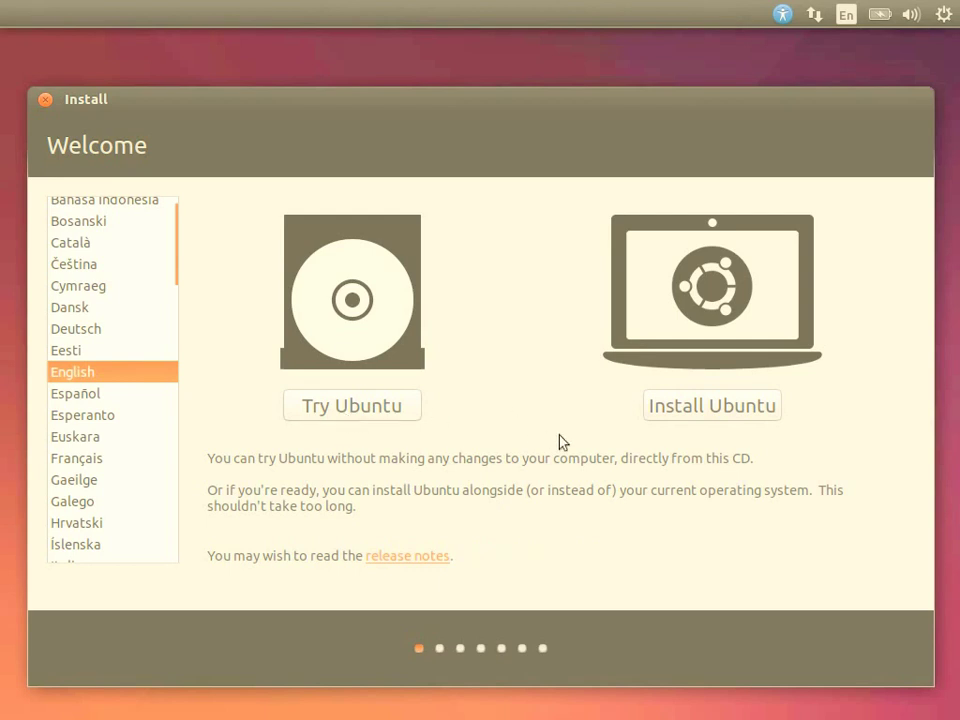
Begin the Ubuntu installation and enable the third-party software option in the preparation settings
{"action": "left_click", "coordinate": [703, 415]}
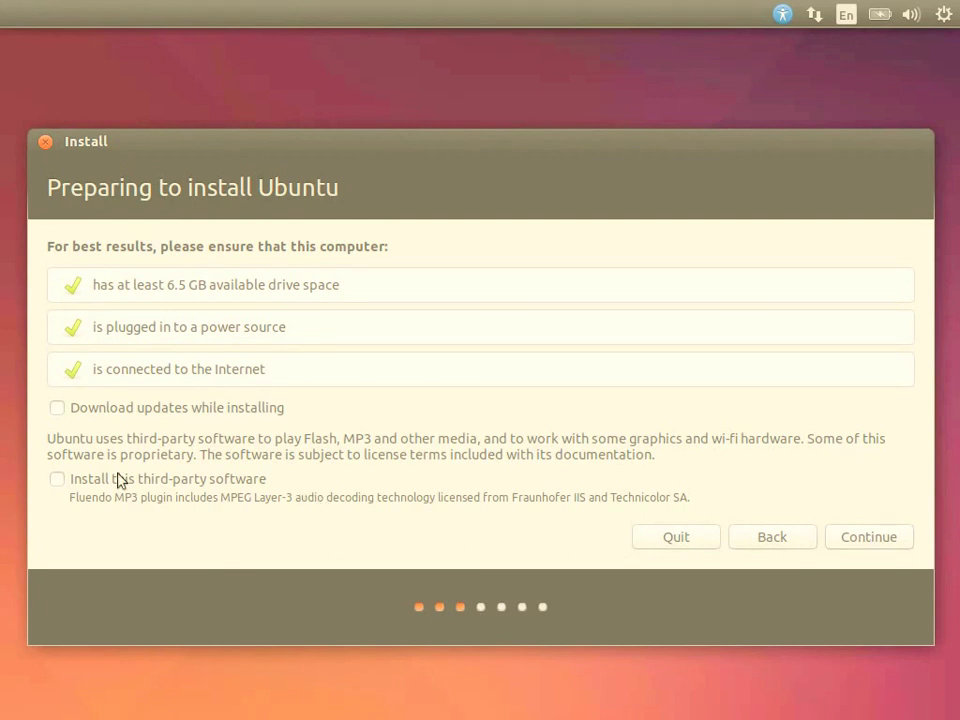
{"action": "left_click", "coordinate": [64, 480]}
{"action": "left_click", "coordinate": [870, 530]}
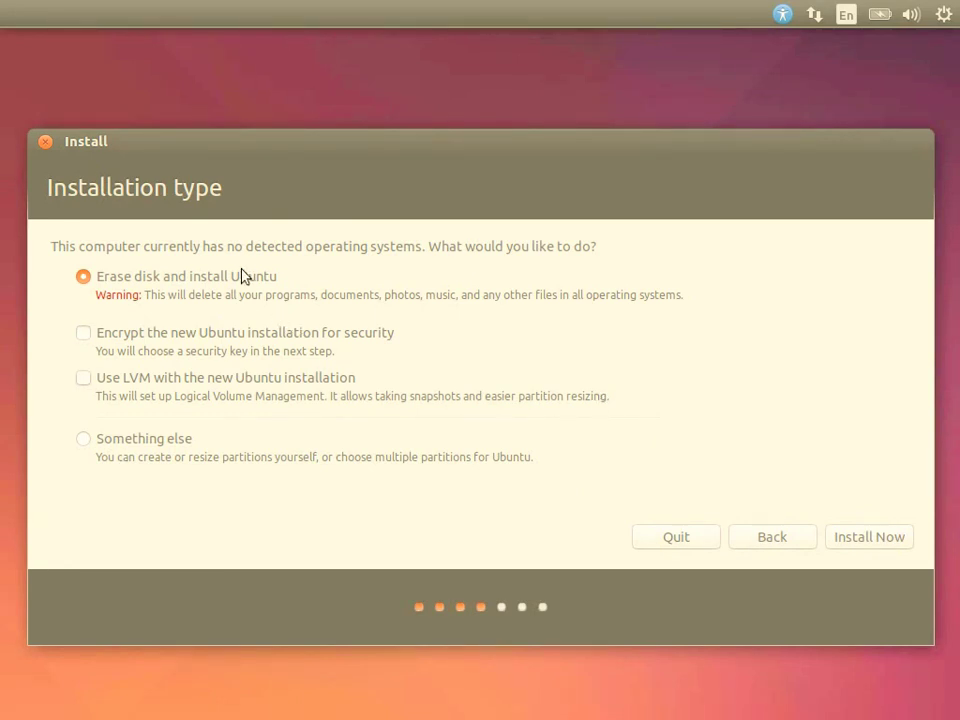
Choose the "Something else" installation type and create a new empty partition table on /dev/sda
{"action": "left_click", "coordinate": [161, 446]}
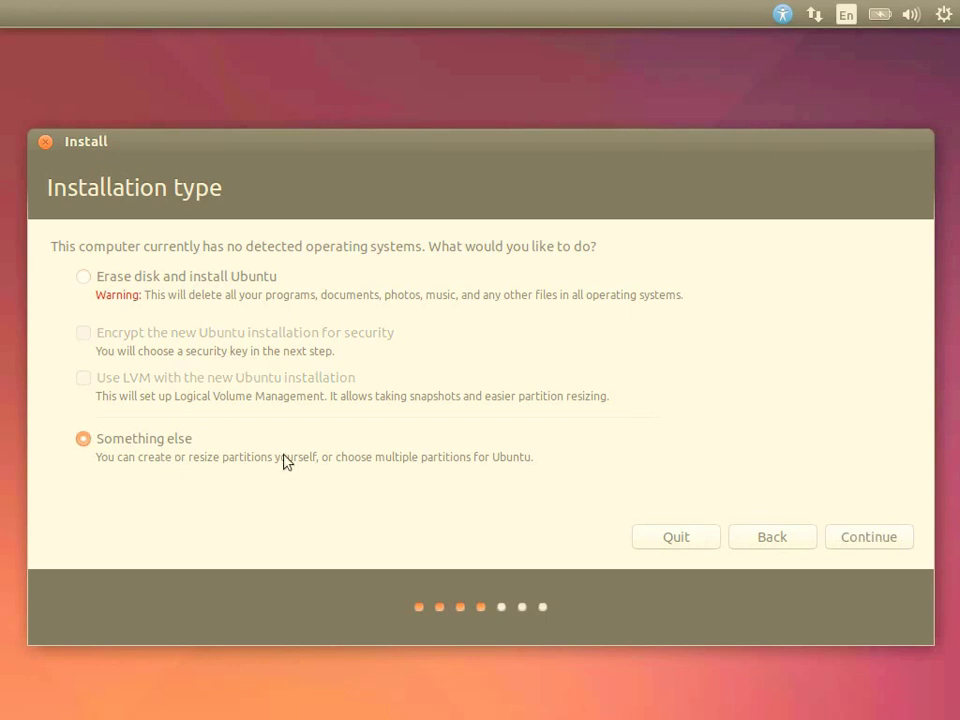
{"action": "left_click", "coordinate": [872, 545]}
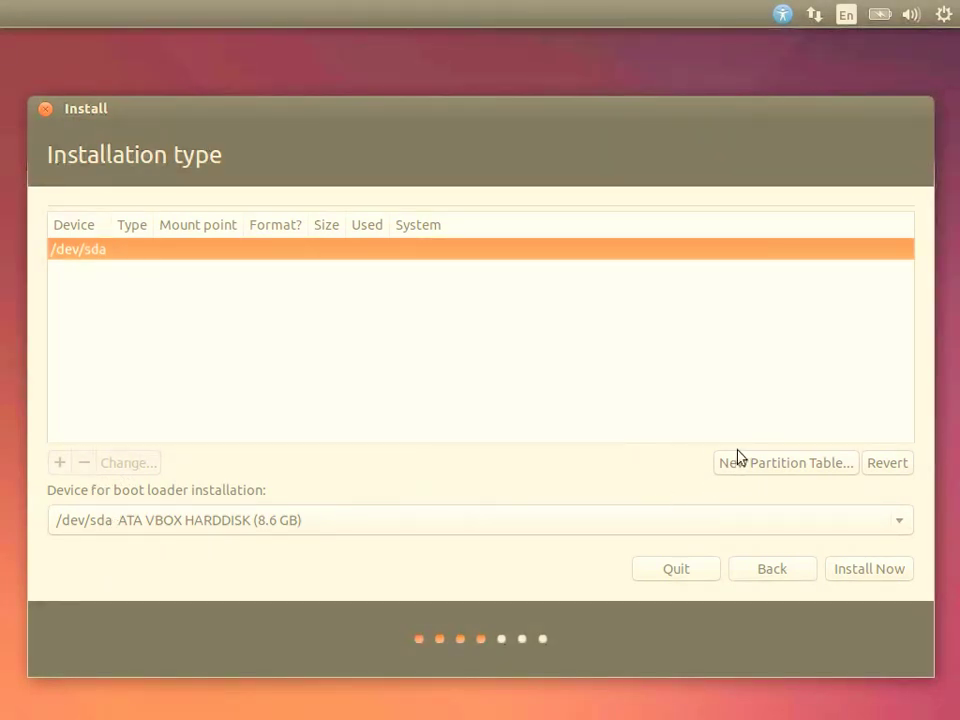
{"action": "left_click", "coordinate": [765, 461]}
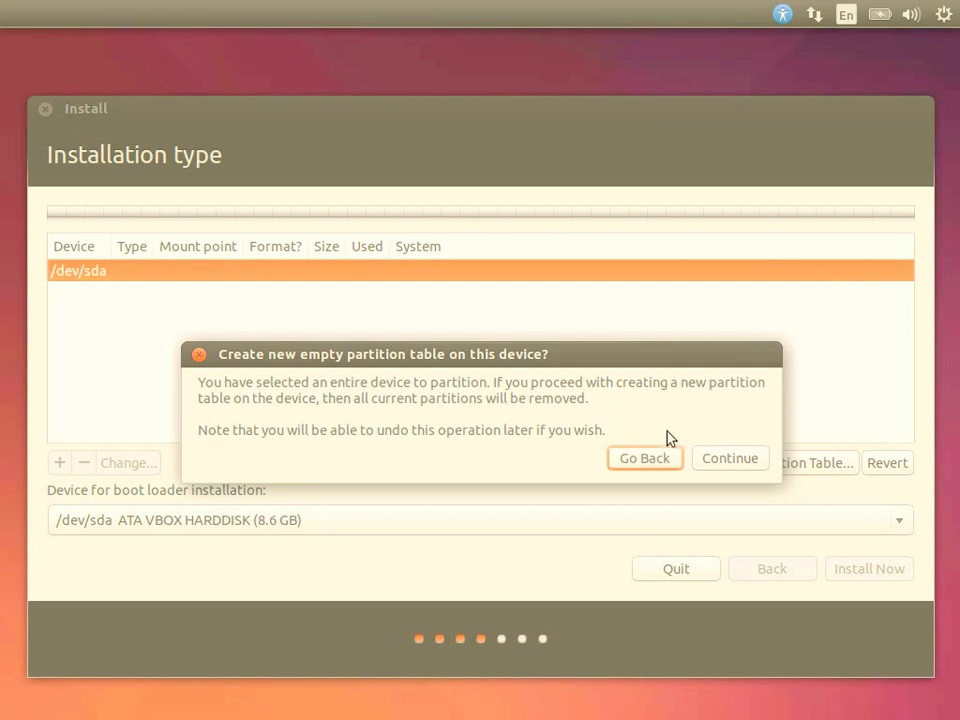
{"action": "left_click", "coordinate": [704, 465]}
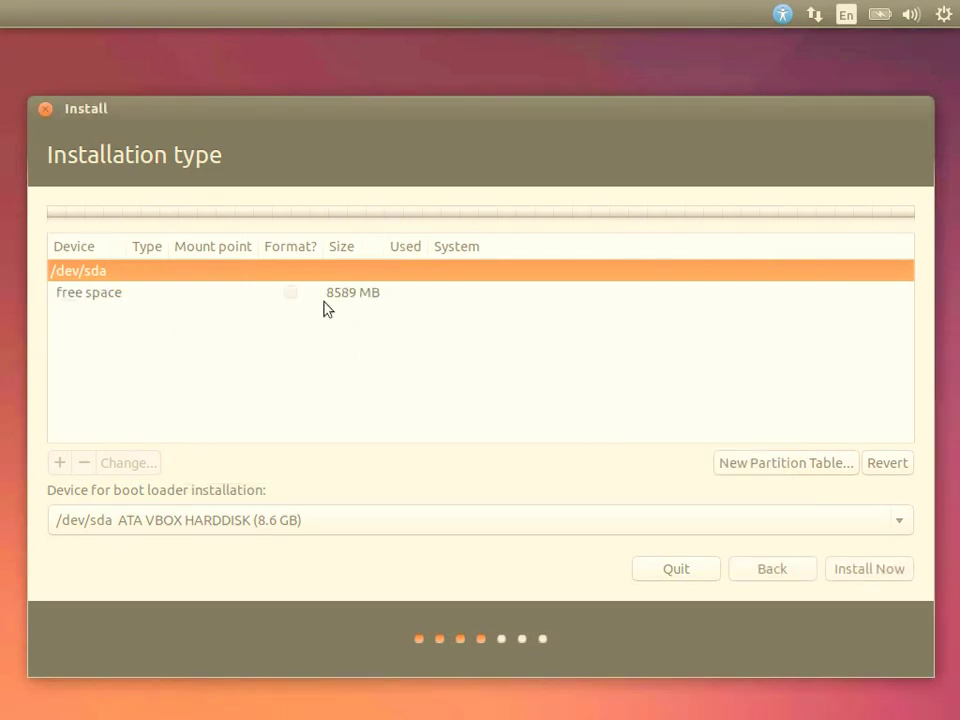
Start a new partition in the free space of /dev/sda and set its size to 200 MB
{"action": "left_click", "coordinate": [229, 291]}
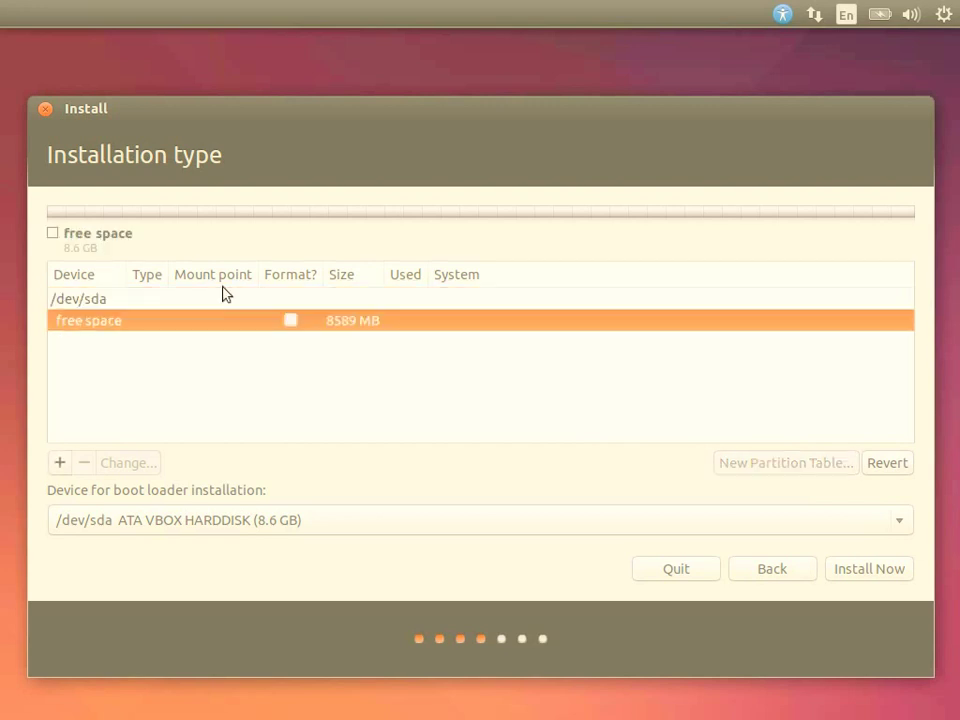
{"action": "left_click", "coordinate": [58, 464]}
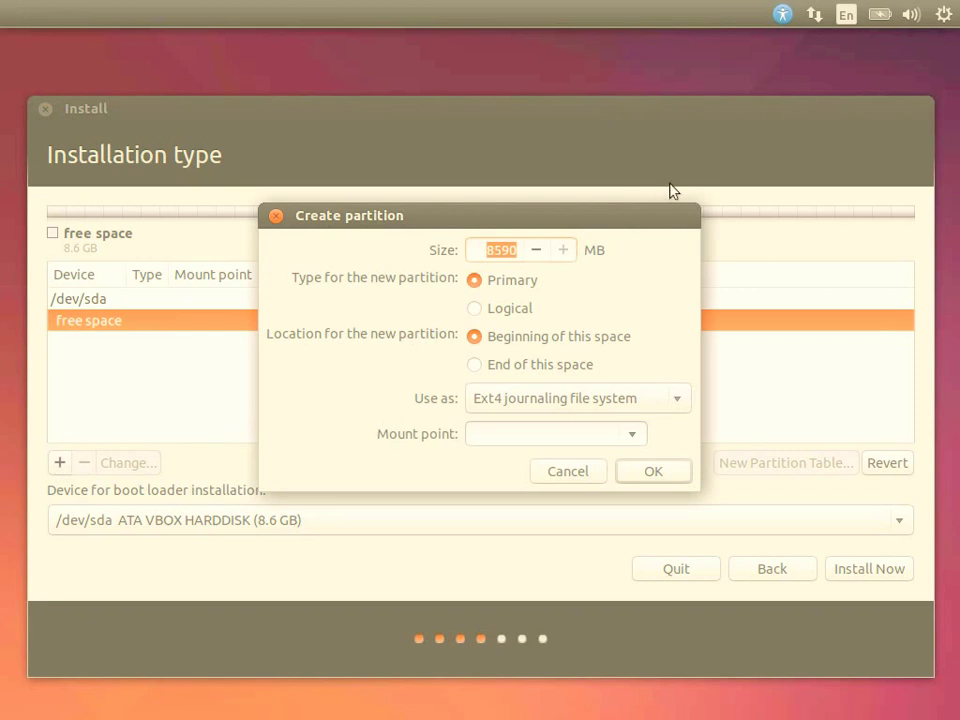
{"action": "left_click", "coordinate": [515, 249]}
{"action": "left_click_drag", "start_coordinate": [498, 249], "coordinate": [469, 249]}
{"action": "key", "text": "BackSpace"}
{"action": "key", "text": "End"}
{"action": "key", "text": "BackSpace"}
{"action": "key", "text": "BackSpace"}
{"action": "type", "text": "20"}
{"action": "type", "text": "0"}
Create the 200 MB partition as a primary Ext2 file system with mount point /boot
{"action": "left_click", "coordinate": [495, 313]}
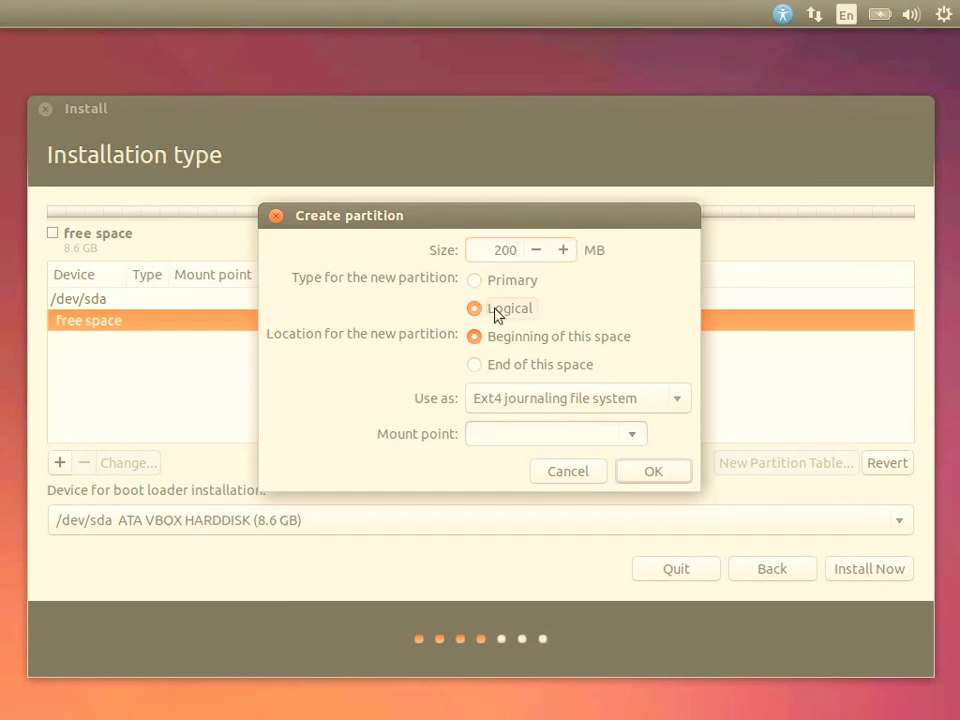
{"action": "left_click", "coordinate": [490, 280]}
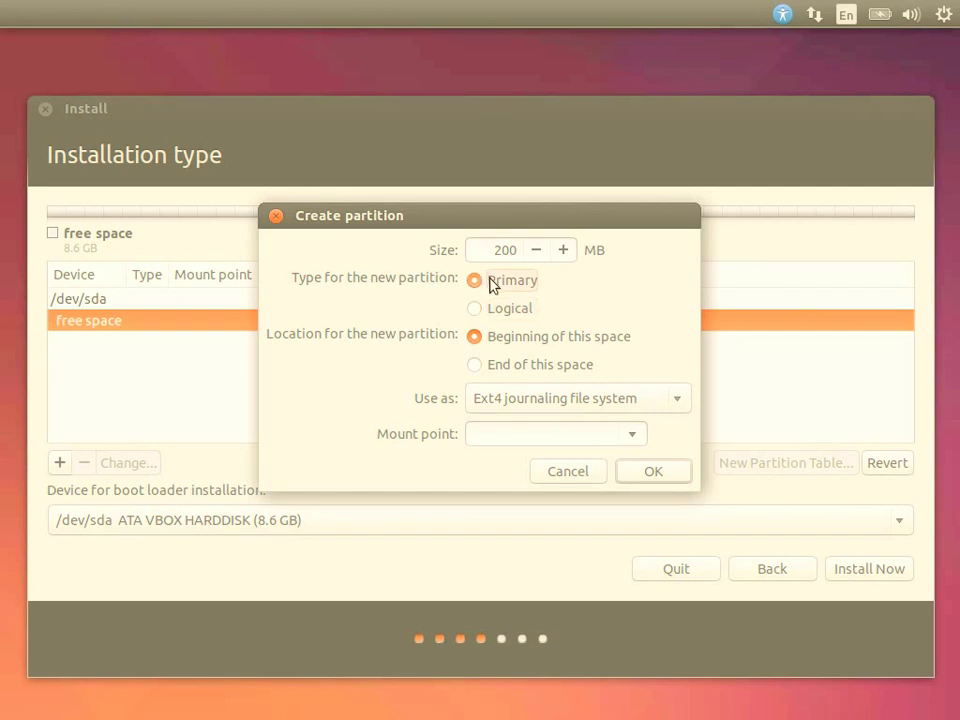
{"action": "left_click", "coordinate": [568, 397]}
{"action": "left_click", "coordinate": [571, 451]}
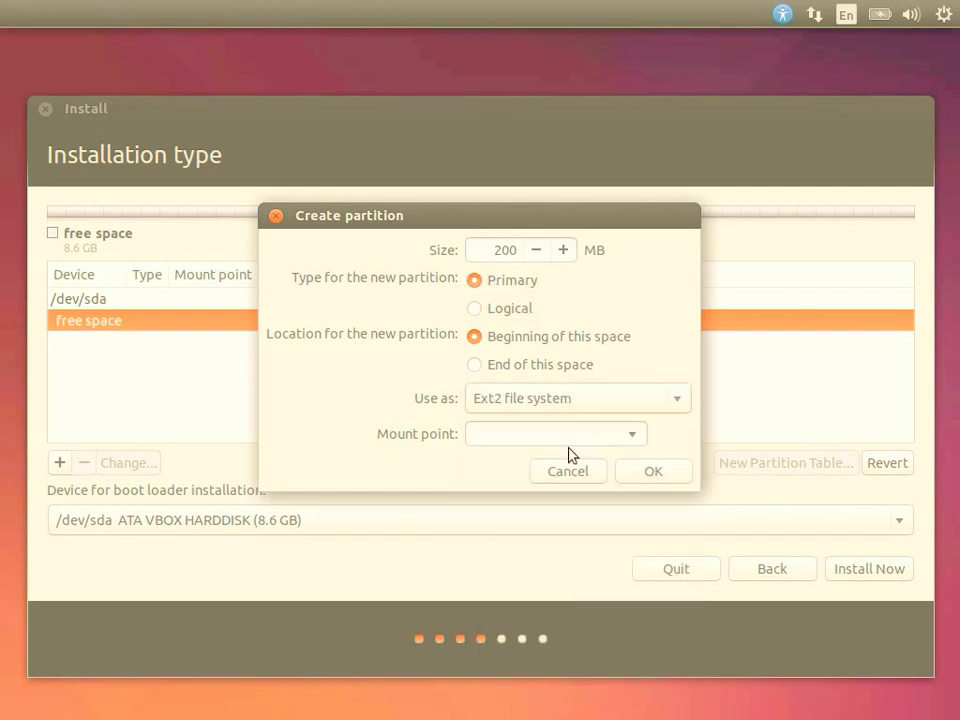
{"action": "left_click", "coordinate": [628, 438]}
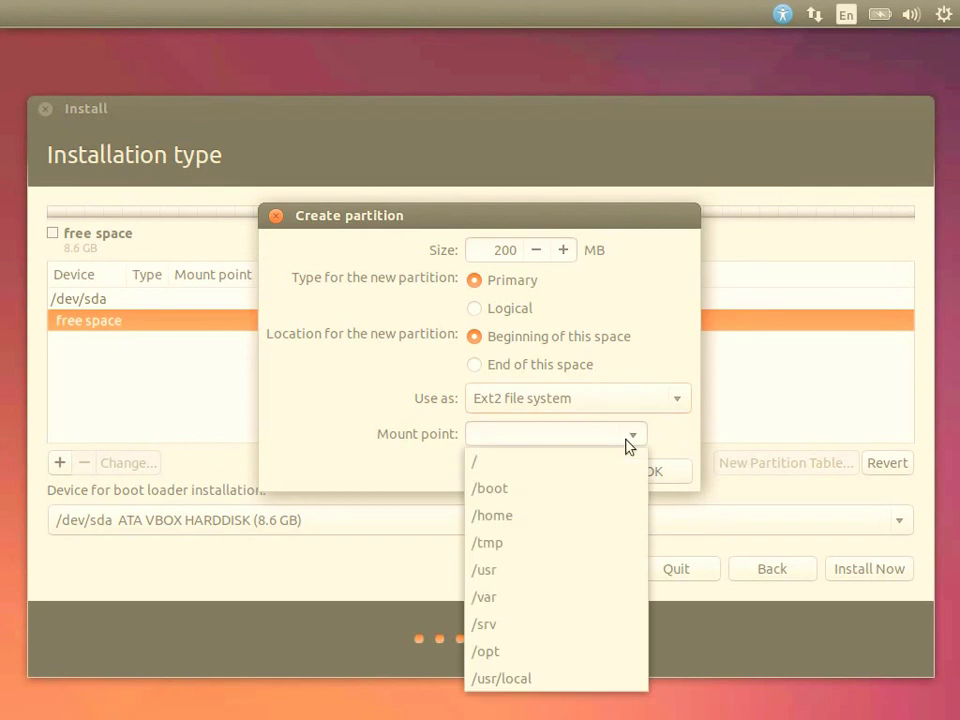
{"action": "left_click", "coordinate": [616, 487]}
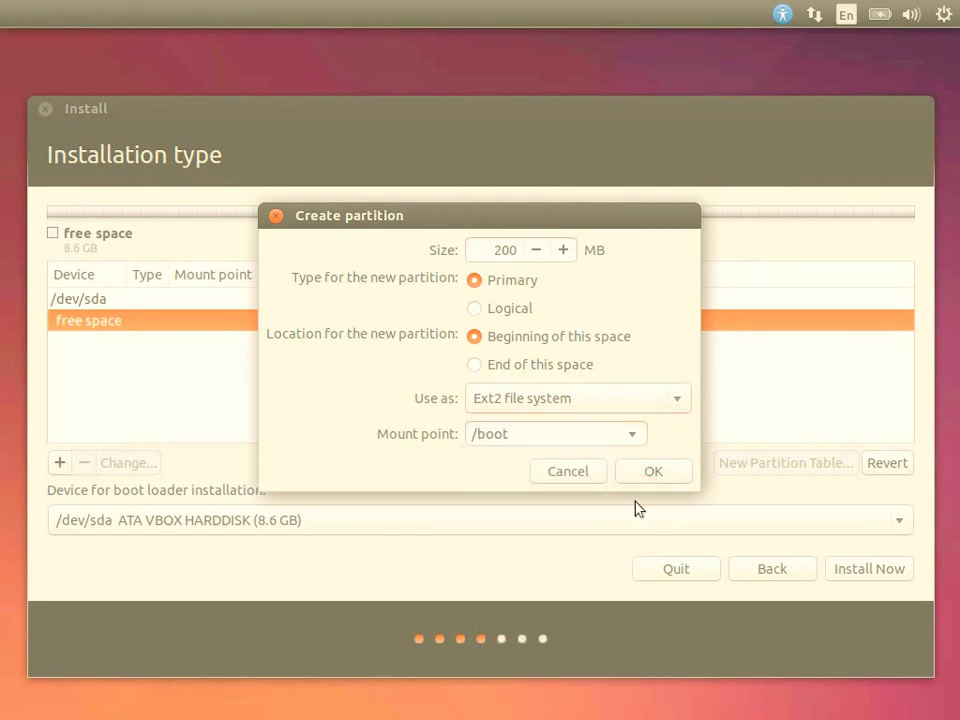
{"action": "left_click", "coordinate": [650, 472]}
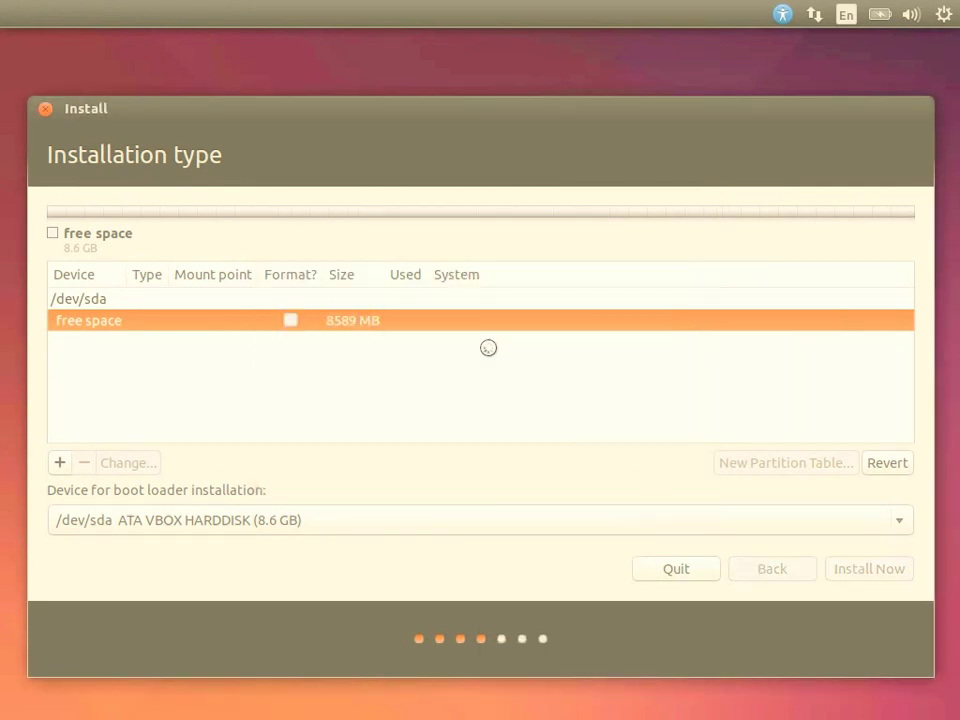
Start another partition in the remaining free space and set its size to 4000 MB
{"action": "left_click", "coordinate": [165, 342]}
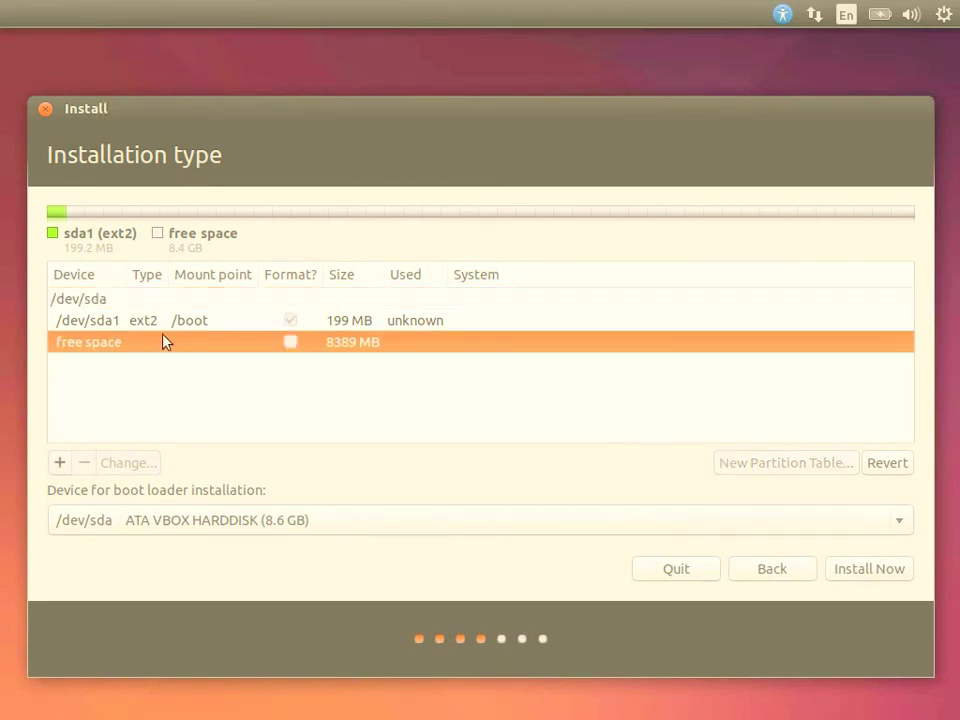
{"action": "left_click", "coordinate": [60, 462]}
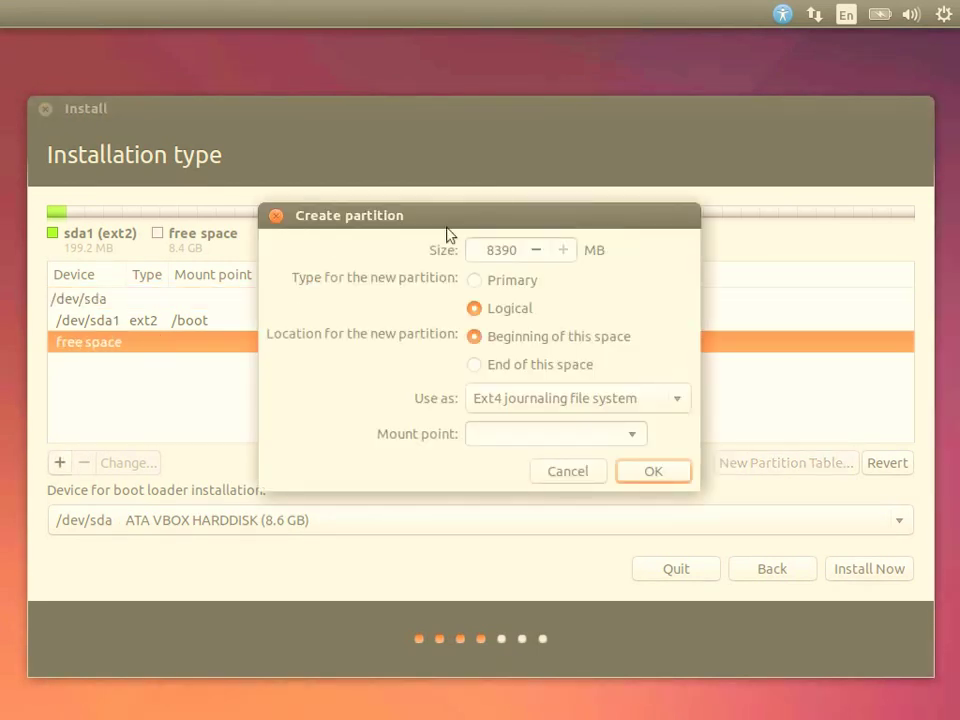
{"action": "left_click_drag", "start_coordinate": [510, 249], "coordinate": [482, 249]}
{"action": "type", "text": "8"}
{"action": "key", "text": "BackSpace"}
{"action": "type", "text": "4"}
{"action": "key", "text": "End"}
{"action": "key", "text": "Left"}
{"action": "key", "text": "Left"}
{"action": "key", "text": "BackSpace"}
{"action": "key", "text": "End"}
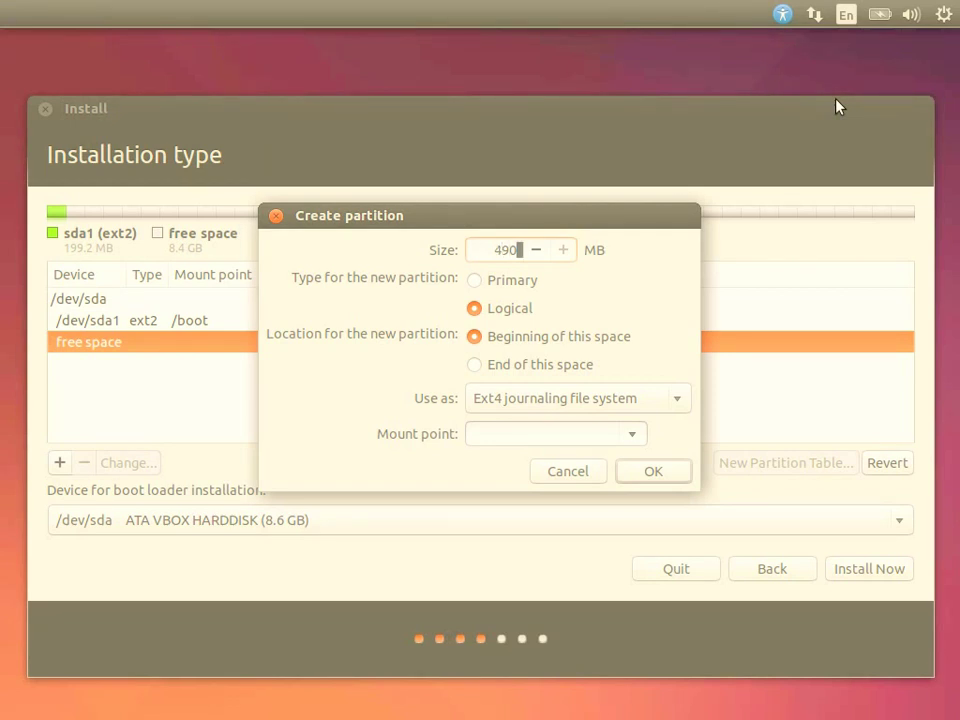
{"action": "key", "text": "BackSpace"}
{"action": "key", "text": "BackSpace"}
{"action": "type", "text": "000"}
Create the 4000 MB partition as a btrfs journaling file system with mount point /
{"action": "left_click", "coordinate": [624, 402]}
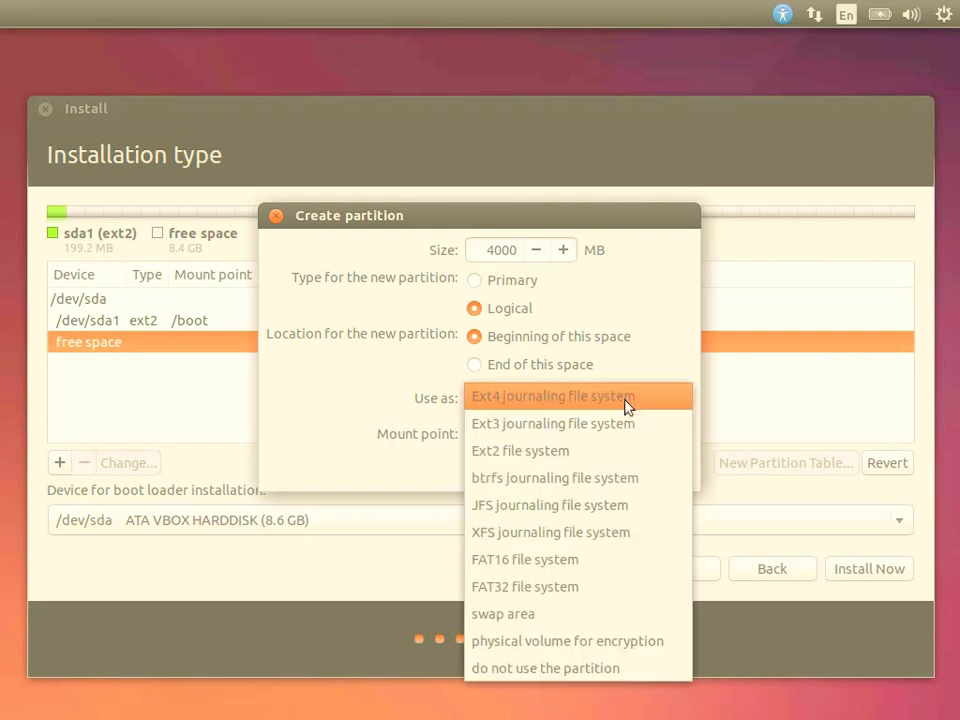
{"action": "left_click", "coordinate": [604, 477]}
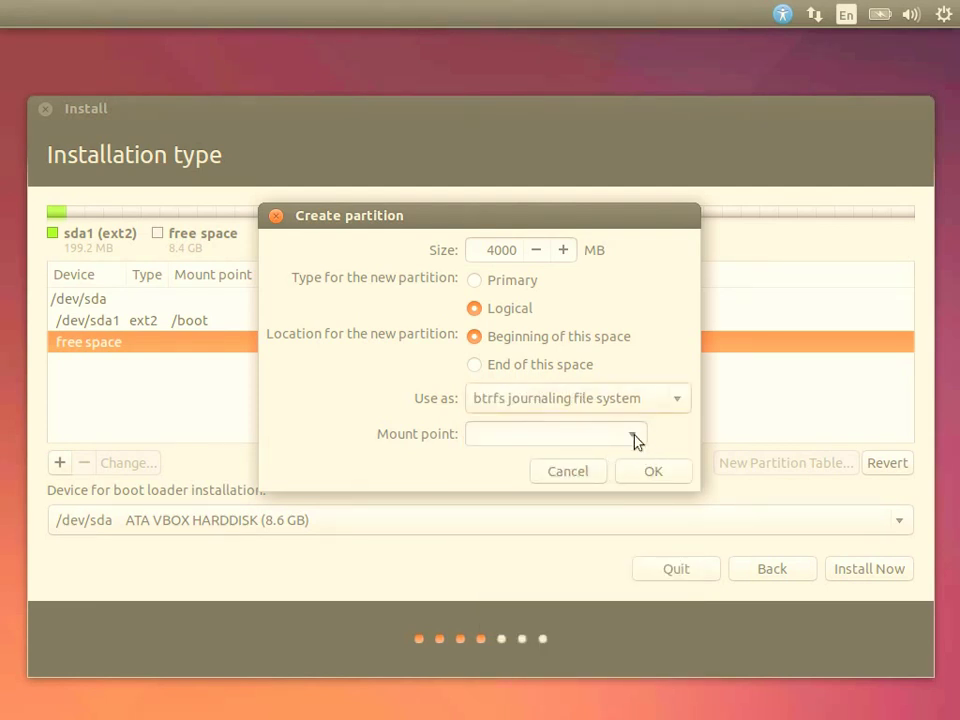
{"action": "left_click", "coordinate": [634, 437]}
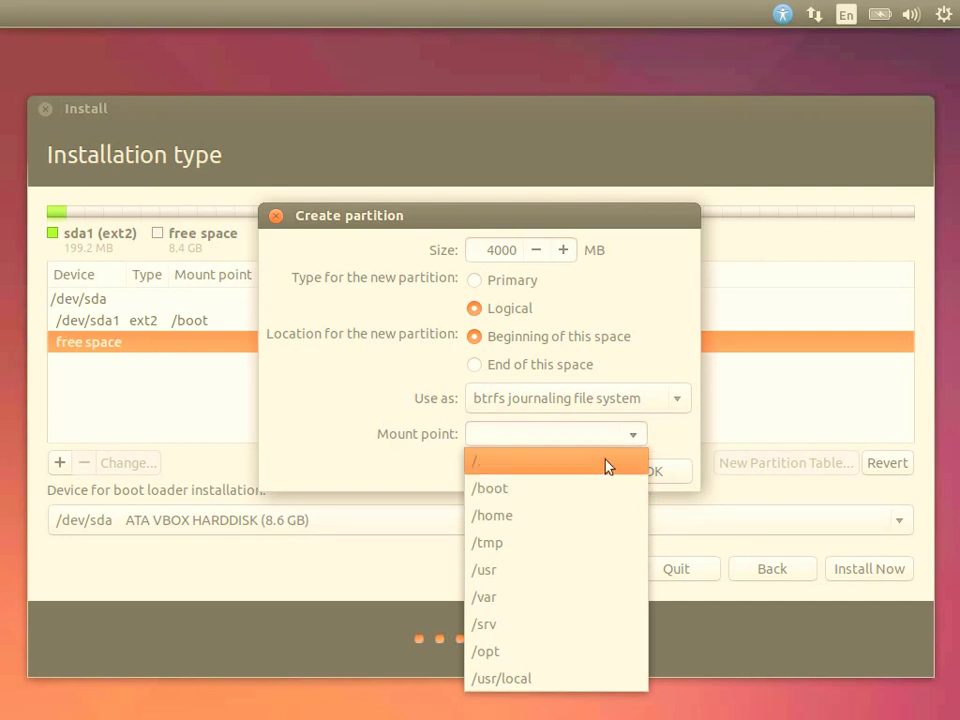
{"action": "left_click", "coordinate": [608, 464]}
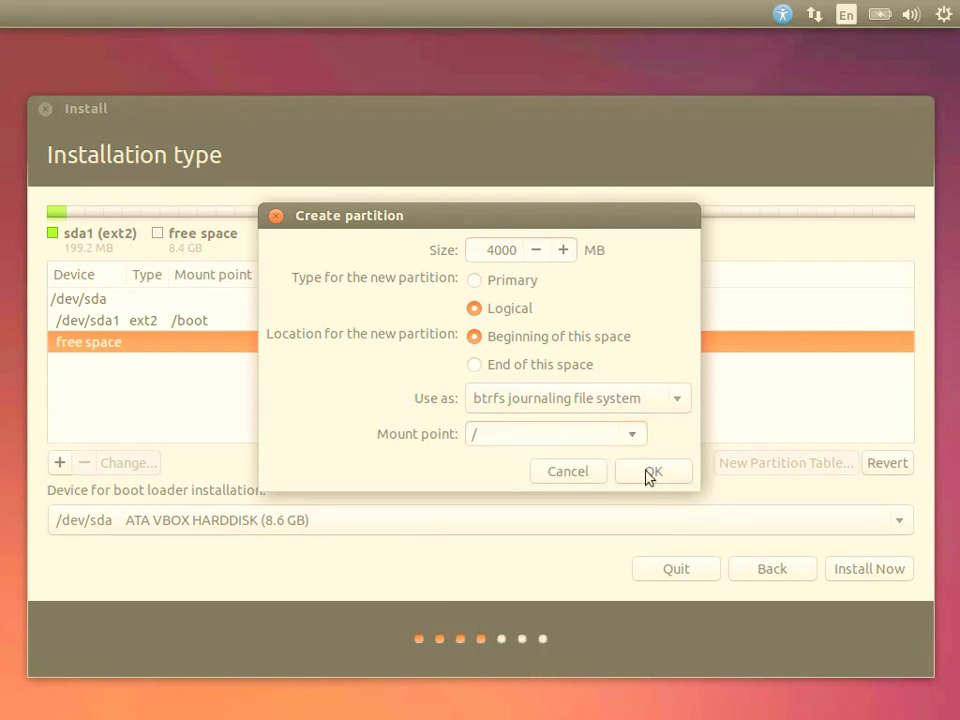
{"action": "left_click", "coordinate": [651, 474]}
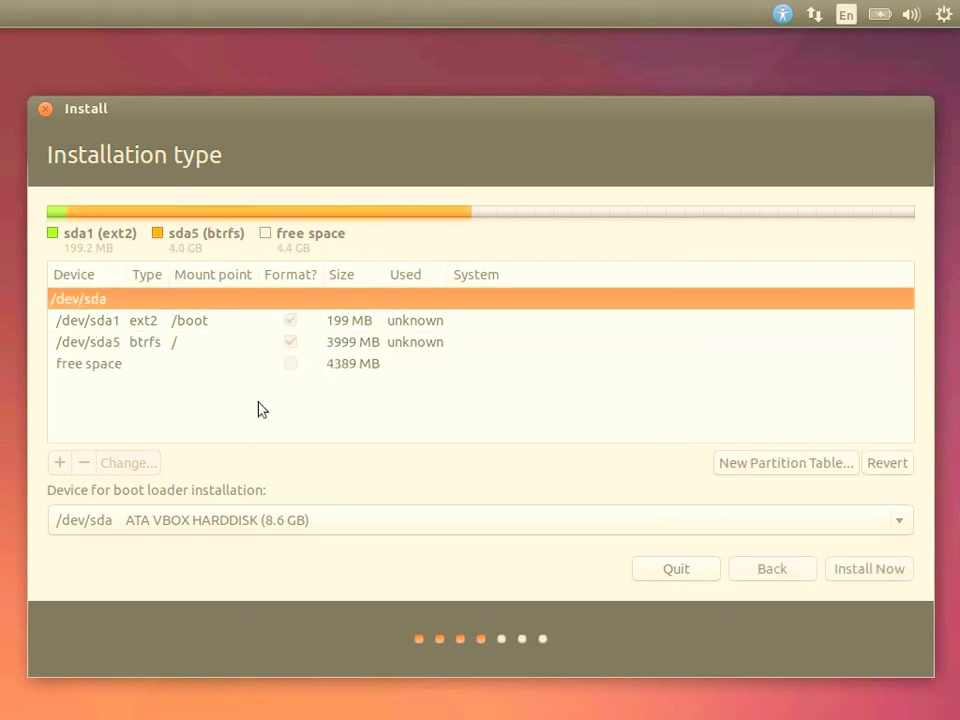
Create a 3489 MB logical Ext4 partition in the remaining free space with mount point /home
{"action": "left_click", "coordinate": [137, 366]}
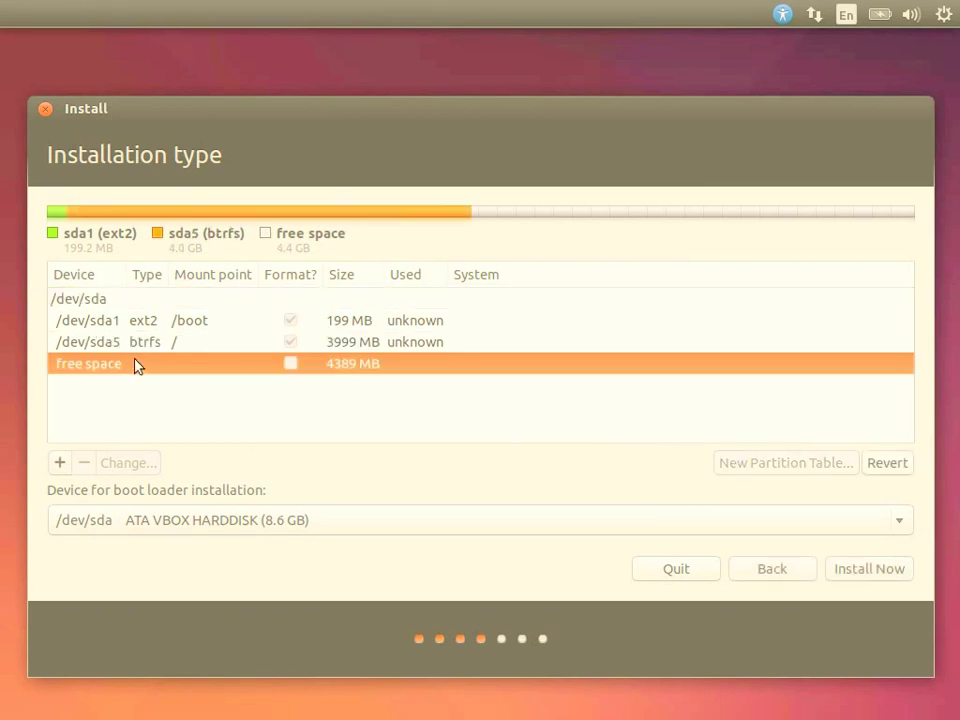
{"action": "left_click", "coordinate": [61, 462]}
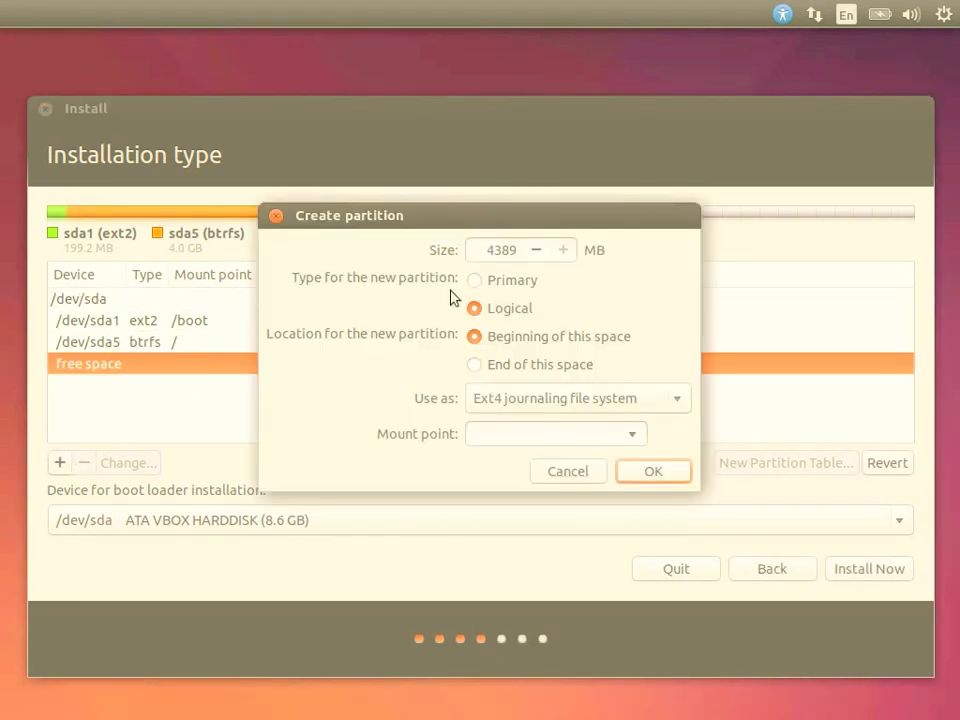
{"action": "left_click_drag", "start_coordinate": [492, 249], "coordinate": [479, 249]}
{"action": "key", "text": "Right"}
{"action": "key", "text": "BackSpace"}
{"action": "key", "text": "Right"}
{"action": "type", "text": "4"}
{"action": "left_click", "coordinate": [629, 441]}
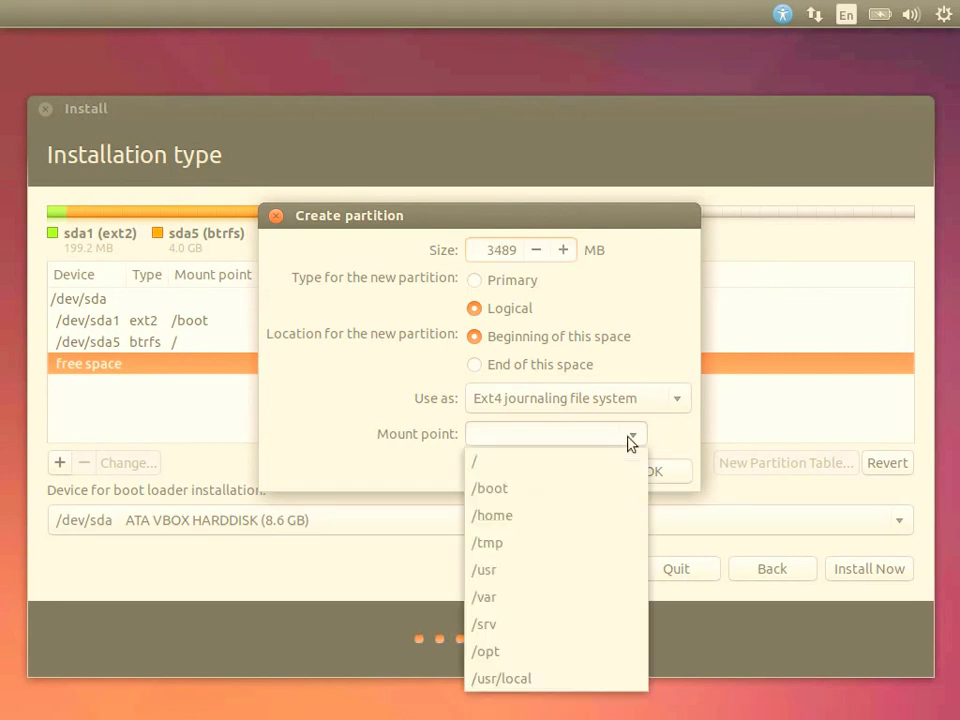
{"action": "left_click", "coordinate": [596, 521]}
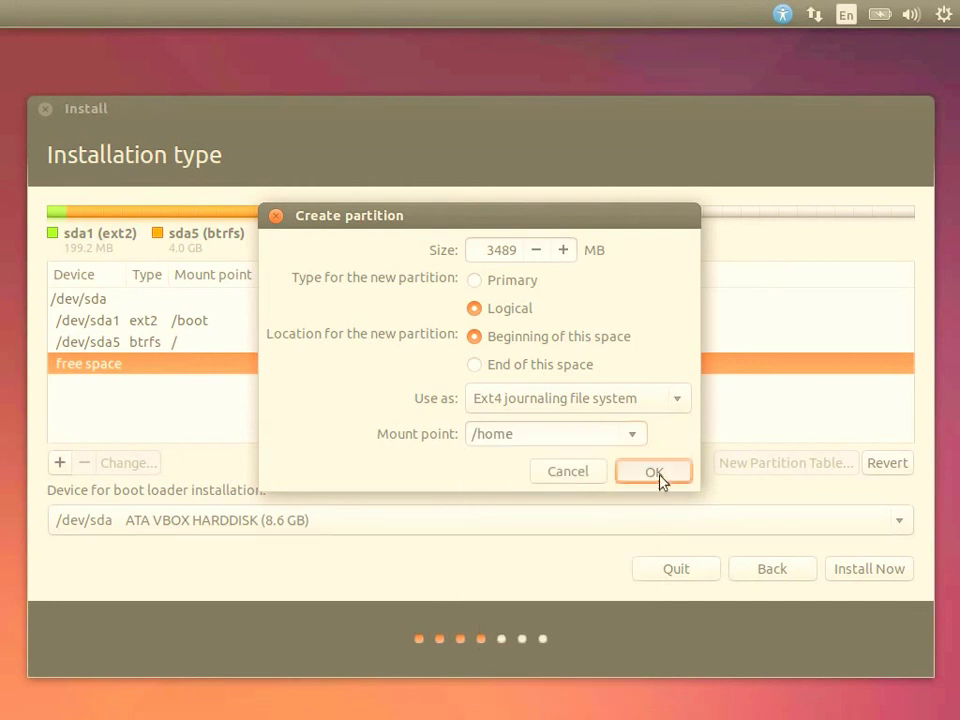
{"action": "left_click", "coordinate": [658, 476]}
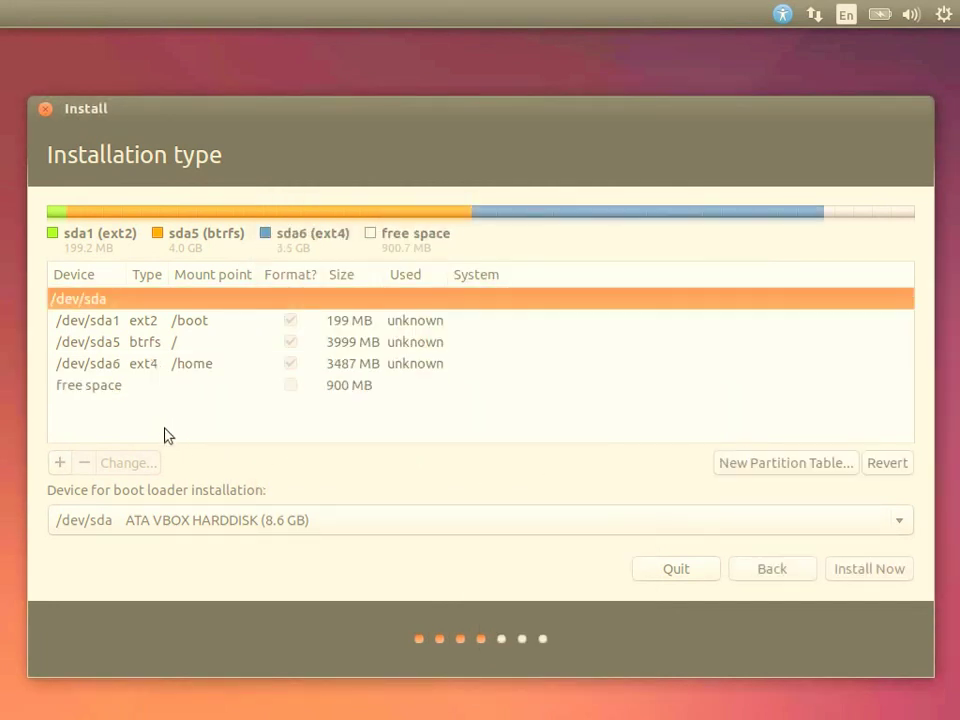
Create a logical swap area partition that uses all the remaining free space
{"action": "left_click", "coordinate": [130, 385]}
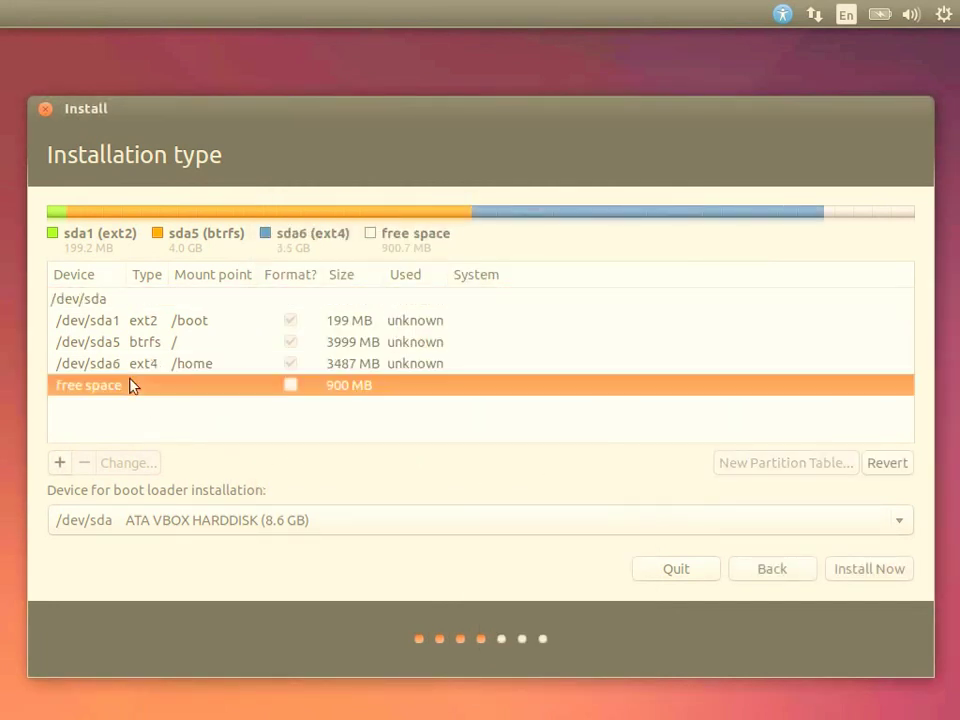
{"action": "left_click", "coordinate": [62, 462]}
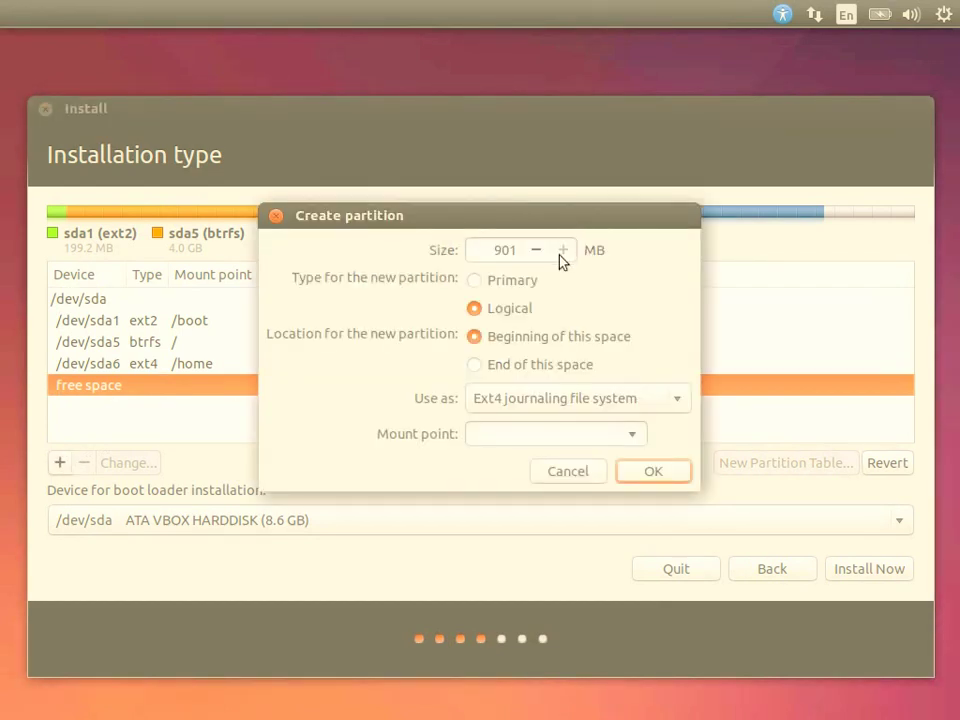
{"action": "left_click", "coordinate": [589, 405]}
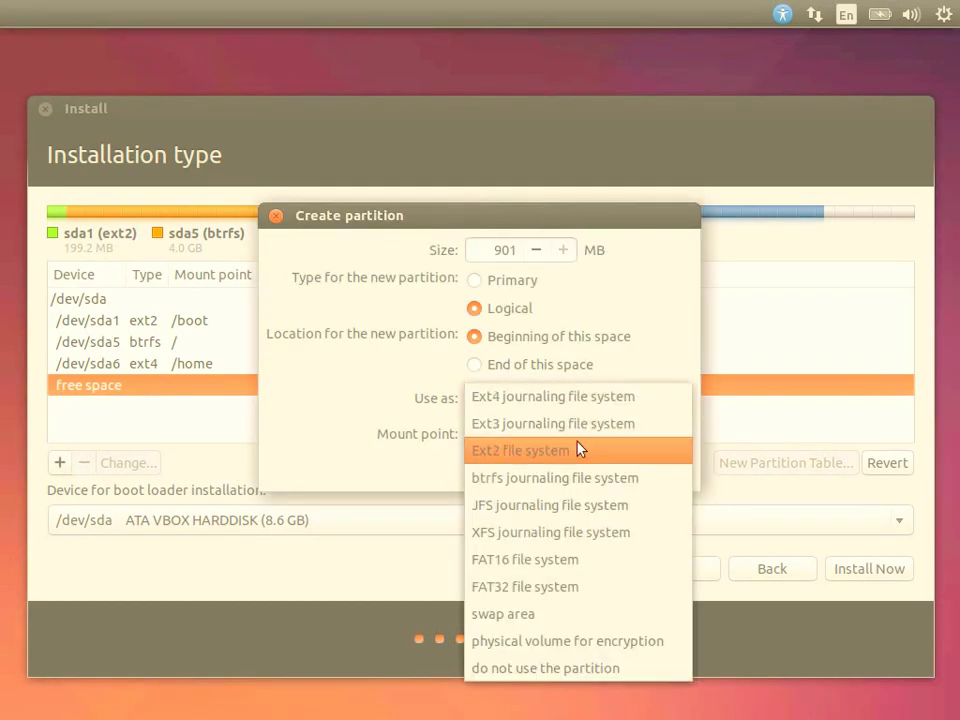
{"action": "left_click", "coordinate": [618, 613]}
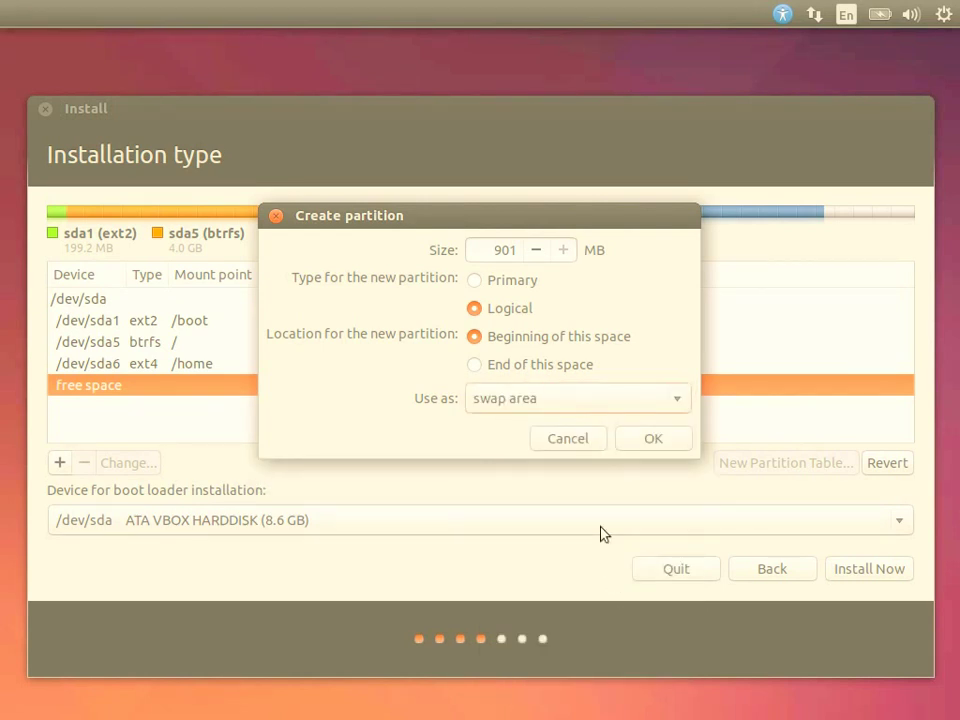
{"action": "left_click", "coordinate": [636, 442]}
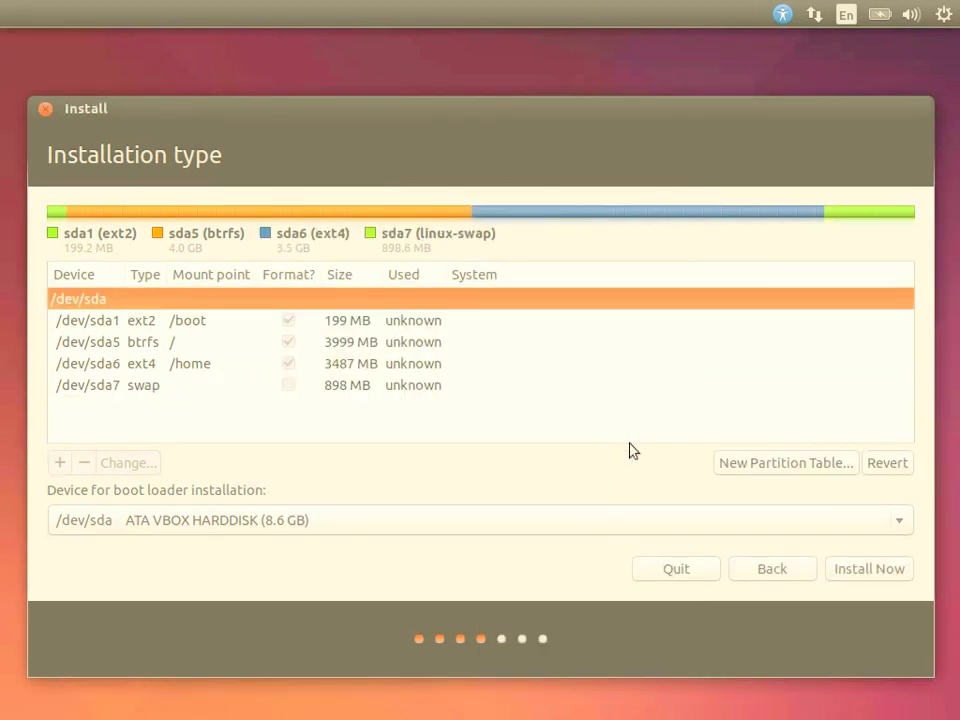
Start the installation by writing the partition changes to disk, and set the location to London
{"action": "left_click", "coordinate": [853, 570]}
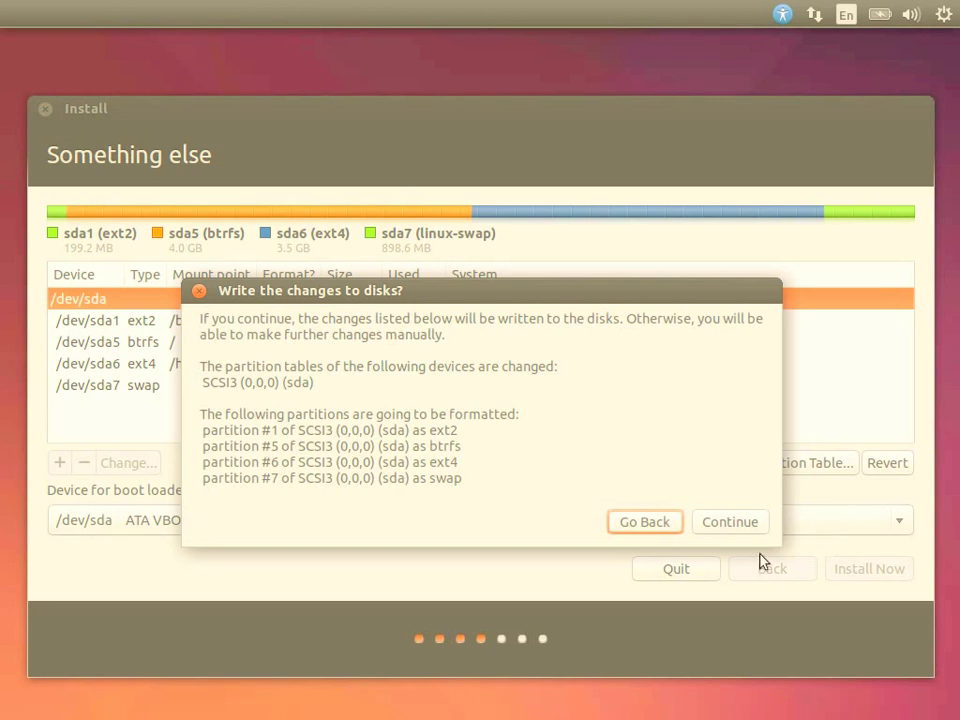
{"action": "left_click", "coordinate": [720, 524]}
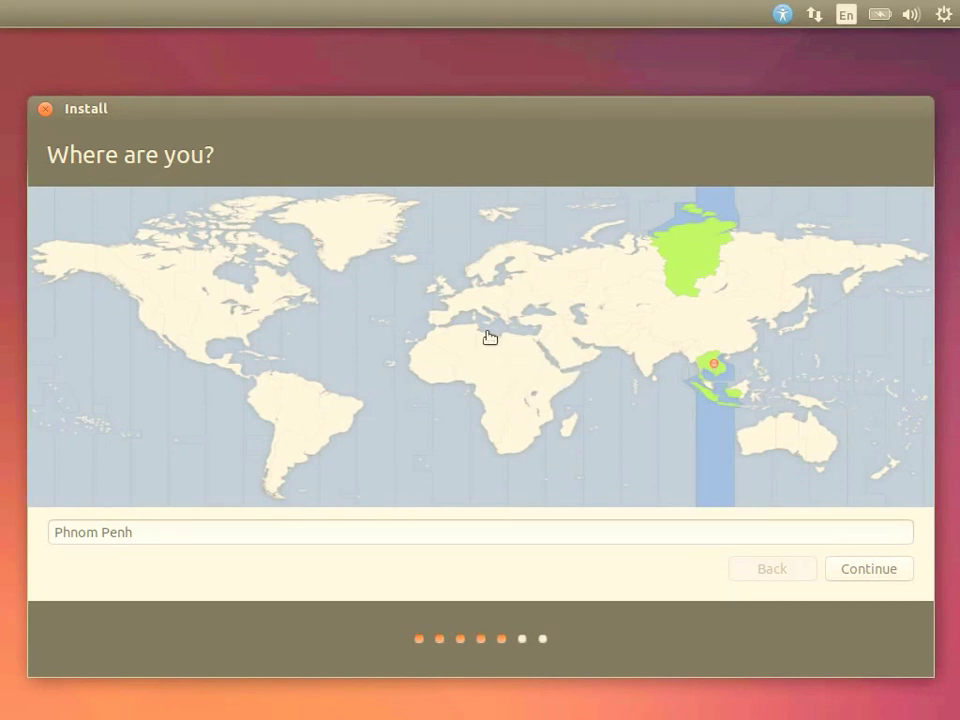
{"action": "left_click", "coordinate": [442, 291]}
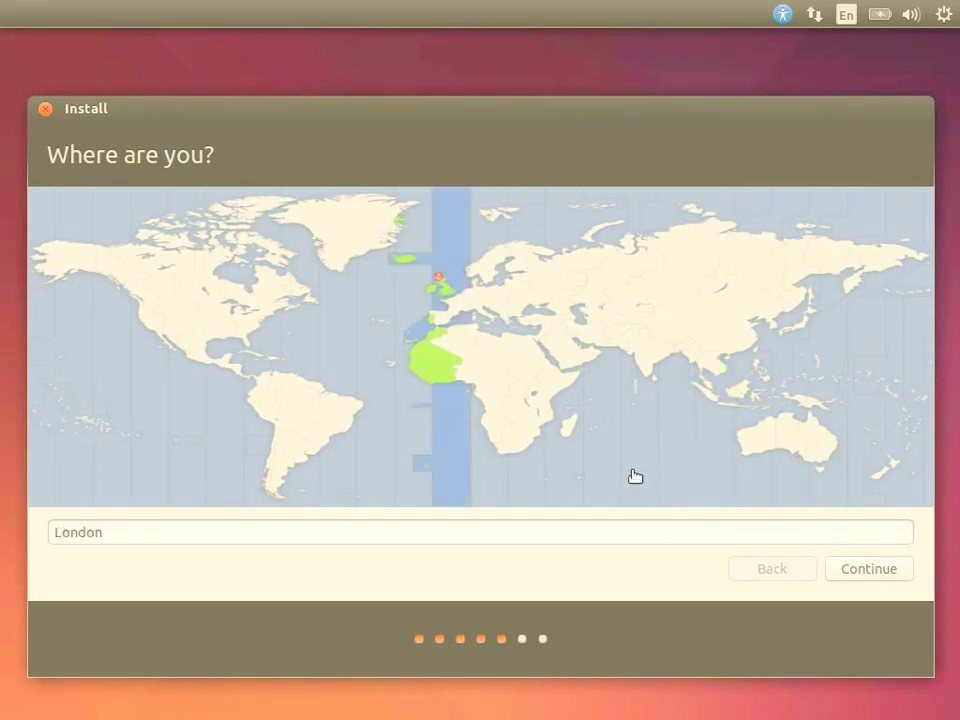
Accept the London location and the English (UK) keyboard layout, and fill in the user's name for the new account
{"action": "left_click", "coordinate": [849, 572]}
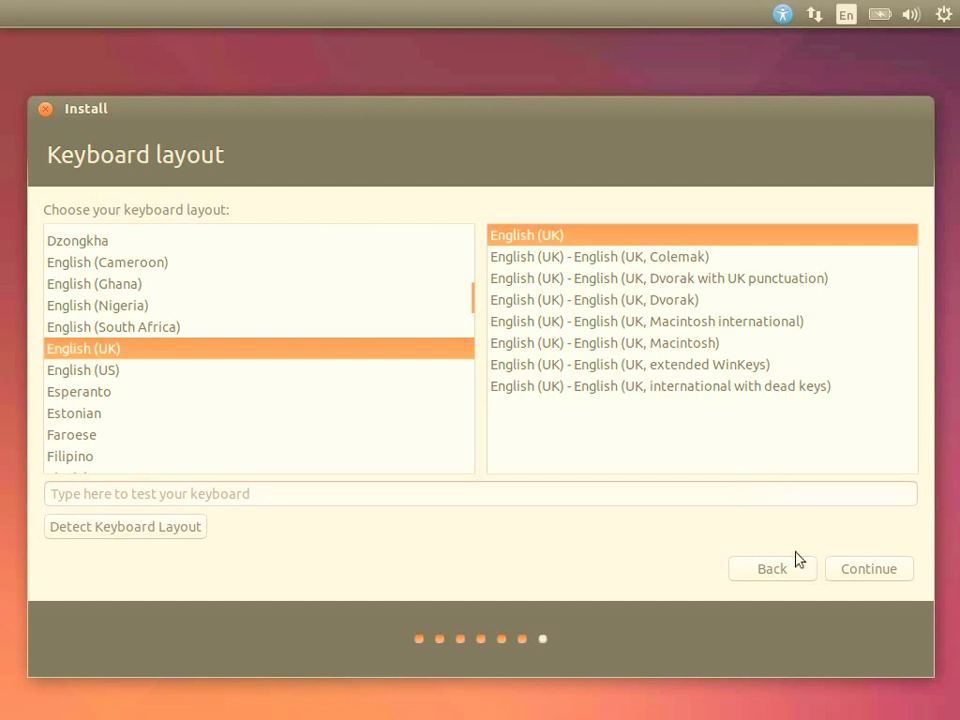
{"action": "left_click", "coordinate": [851, 570]}
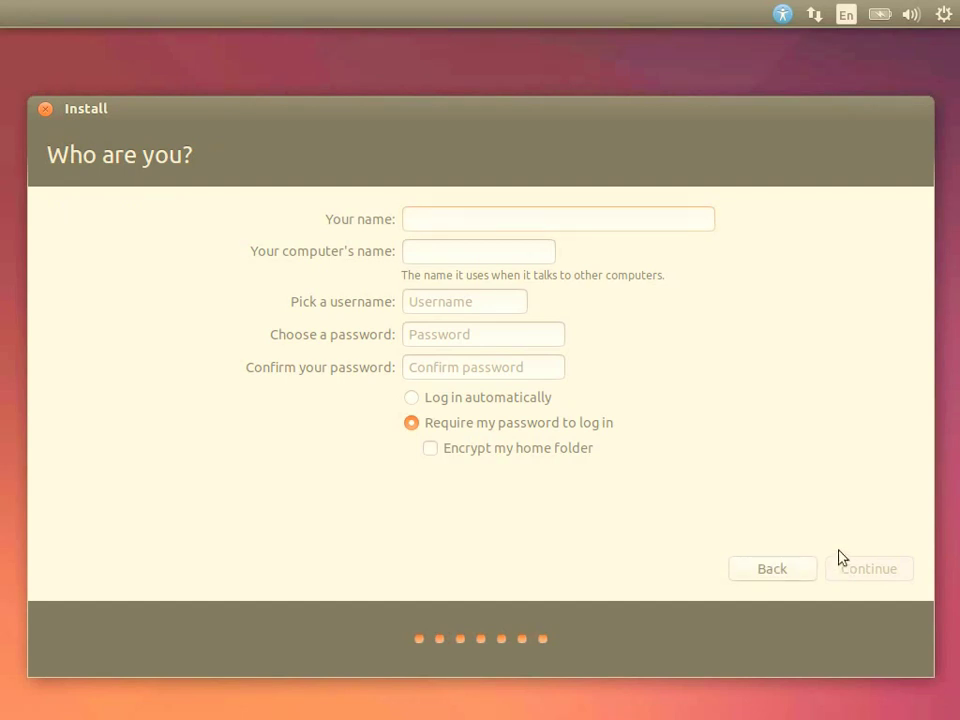
{"action": "type", "text": "epety"}
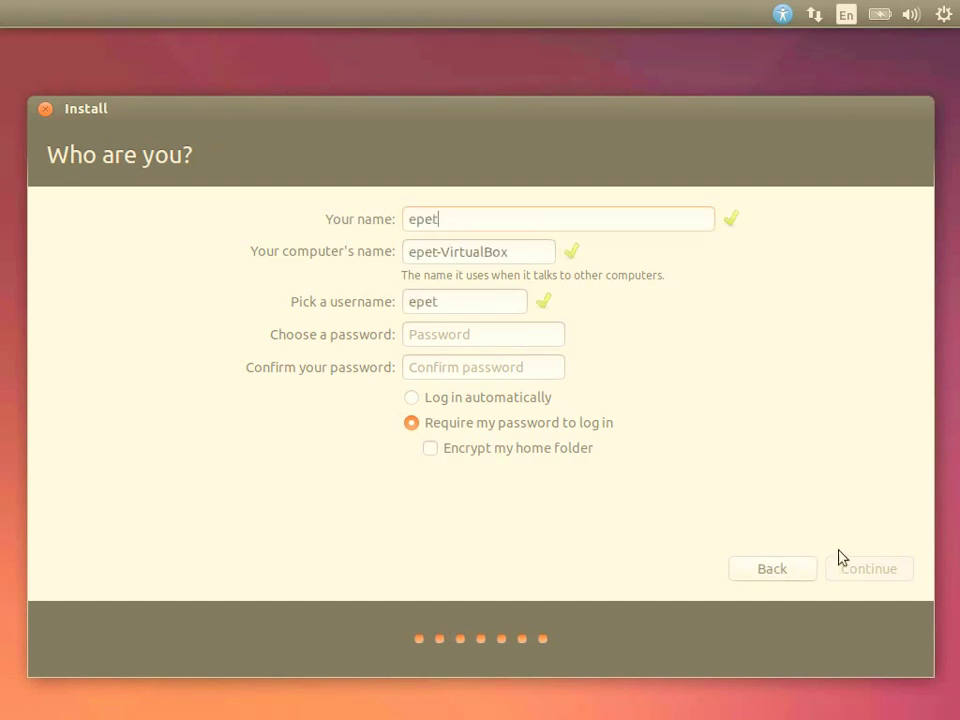
{"action": "key", "text": "Tab"}
{"action": "key", "text": "Tab"}
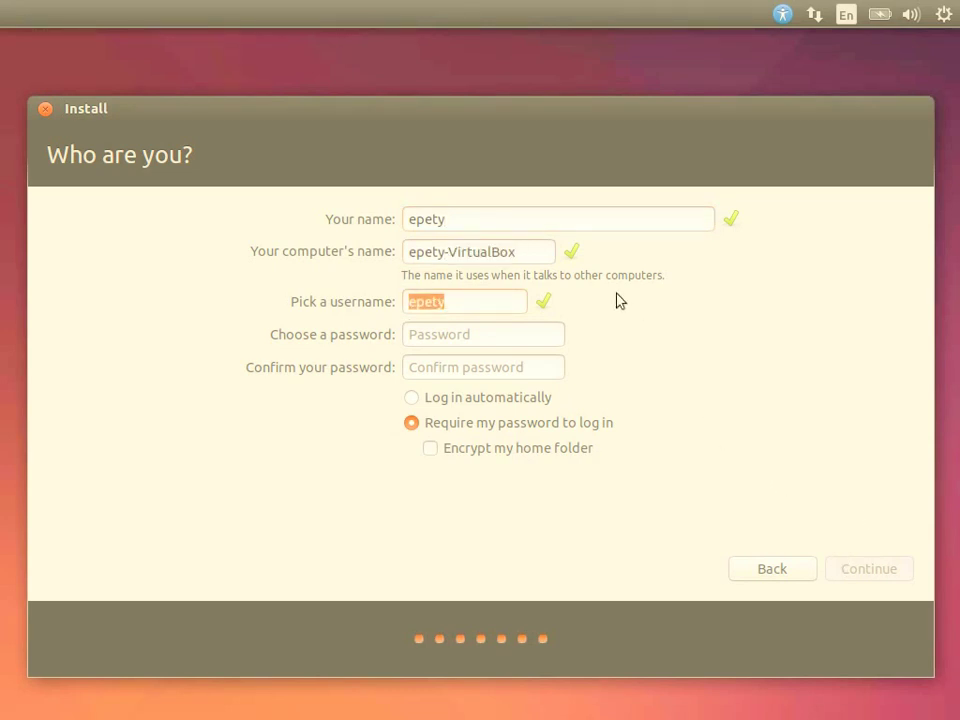
Change the computer's name to the username followed by "-box"
{"action": "left_click", "coordinate": [540, 251]}
{"action": "key", "text": "BackSpace"}
{"action": "key", "text": "BackSpace"}
{"action": "key", "text": "BackSpace"}
{"action": "key", "text": "BackSpace"}
{"action": "key", "text": "BackSpace"}
{"action": "key", "text": "BackSpace"}
{"action": "key", "text": "BackSpace"}
{"action": "key", "text": "BackSpace"}
{"action": "key", "text": "BackSpace"}
{"action": "key", "text": "BackSpace"}
{"action": "key", "text": "BackSpace"}
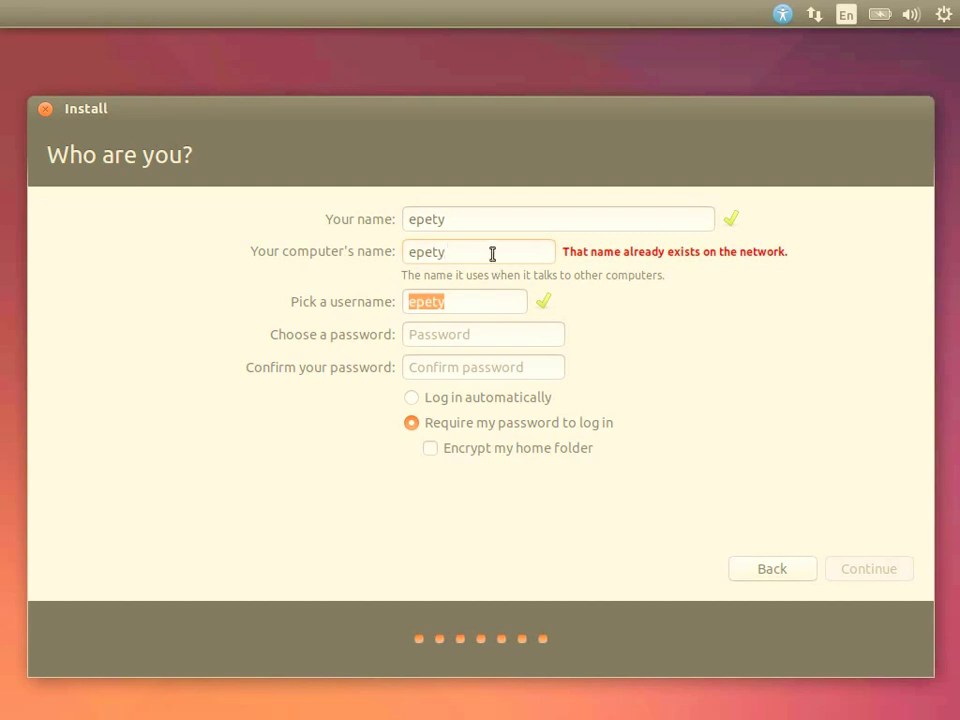
{"action": "type", "text": "-s"}
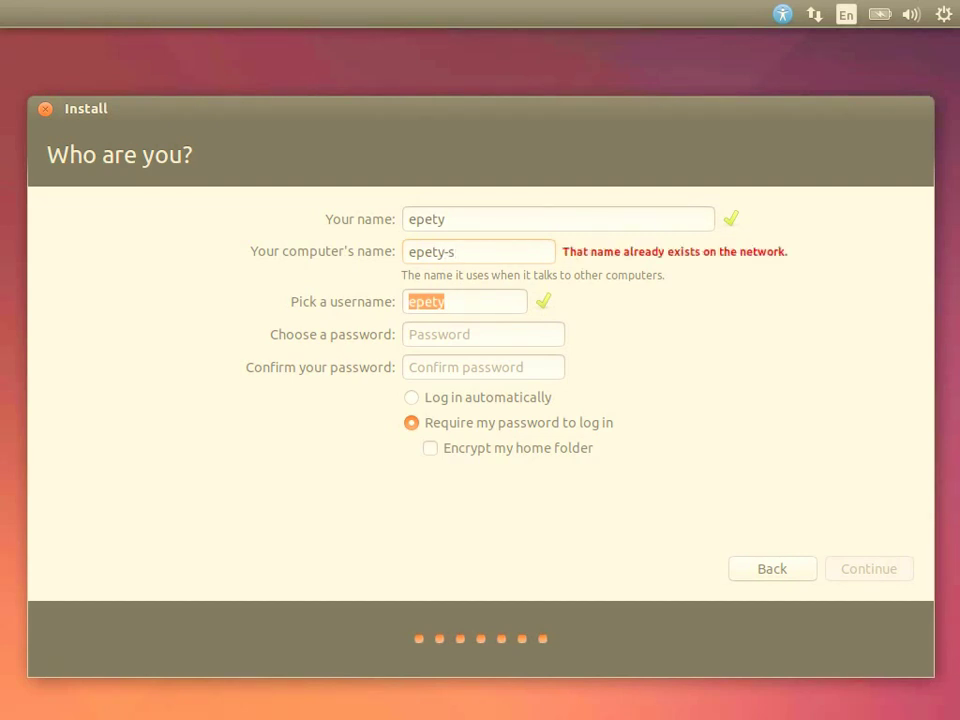
{"action": "key", "text": "BackSpace"}
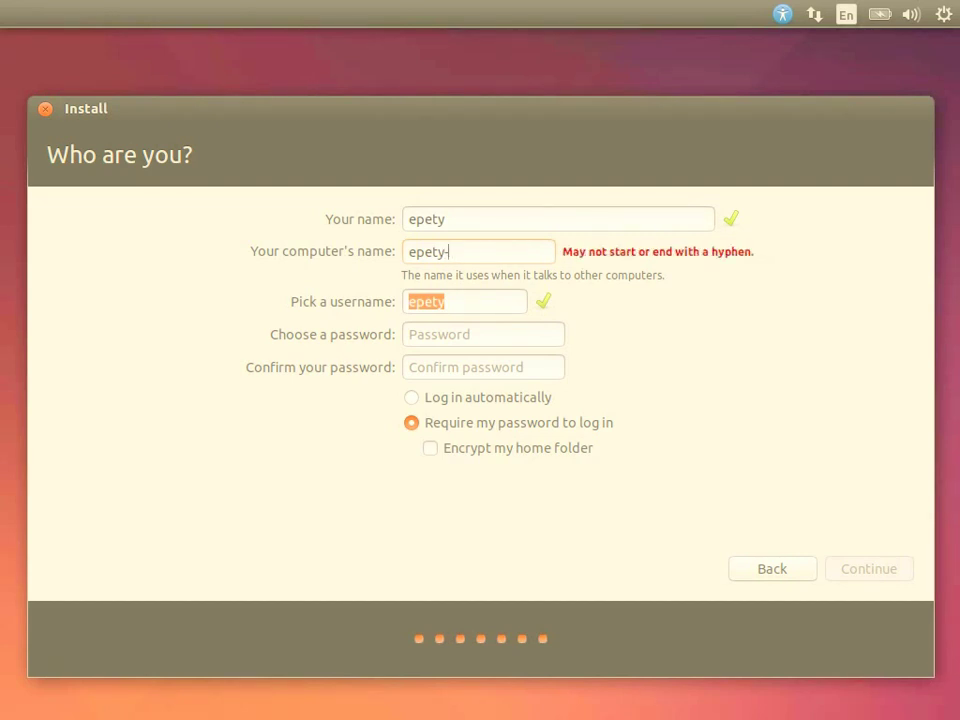
{"action": "type", "text": "b"}
{"action": "type", "text": "o"}
{"action": "key", "text": "BackSpace"}
{"action": "type", "text": "oc"}
{"action": "key", "text": "BackSpace"}
{"action": "type", "text": "x"}
Enter and confirm the account password, keep the password required for login, and continue the installation
{"action": "left_click", "coordinate": [437, 334]}
{"action": "type", "text": "a"}
{"action": "left_click", "coordinate": [435, 364]}
{"action": "type", "text": "a"}
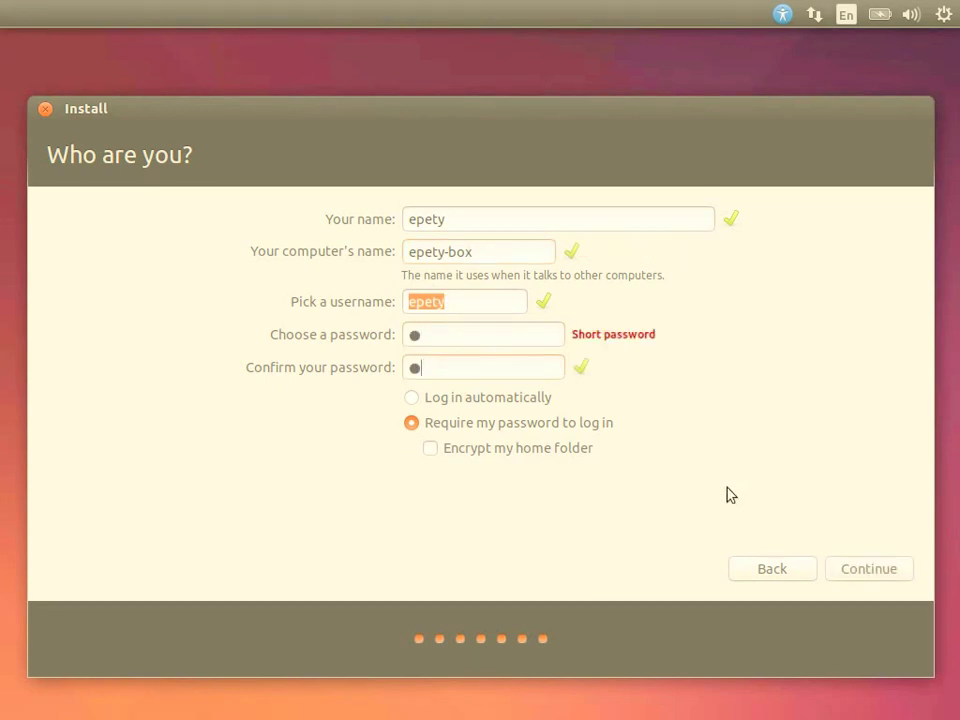
{"action": "left_click", "coordinate": [857, 563]}
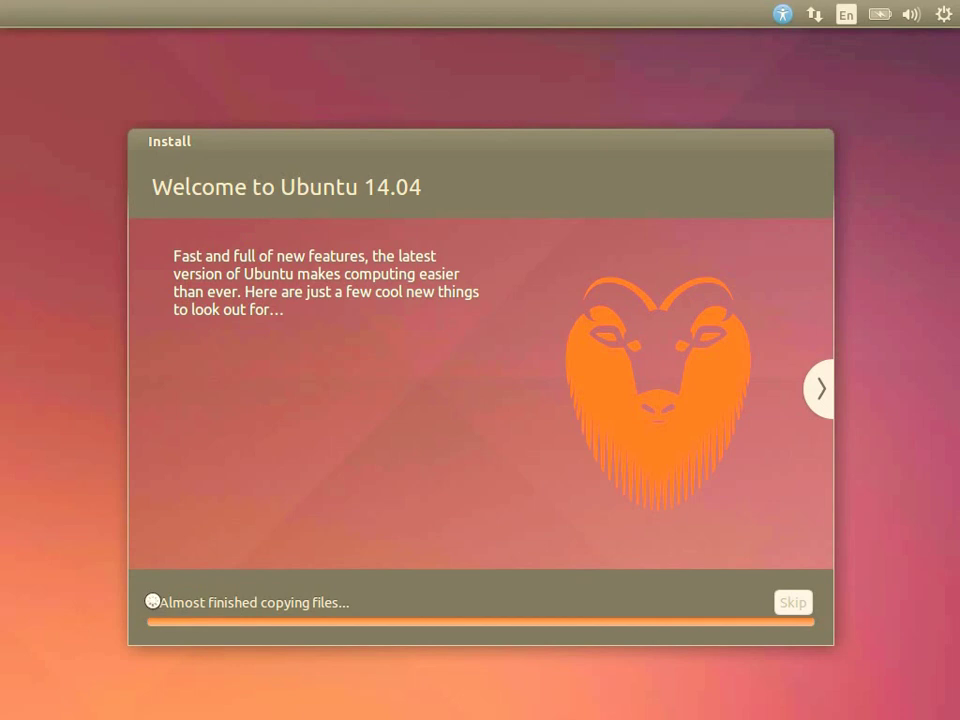
Expand the installation log and look through the Ubuntu feature slides up to the last one
{"action": "left_click", "coordinate": [153, 602]}
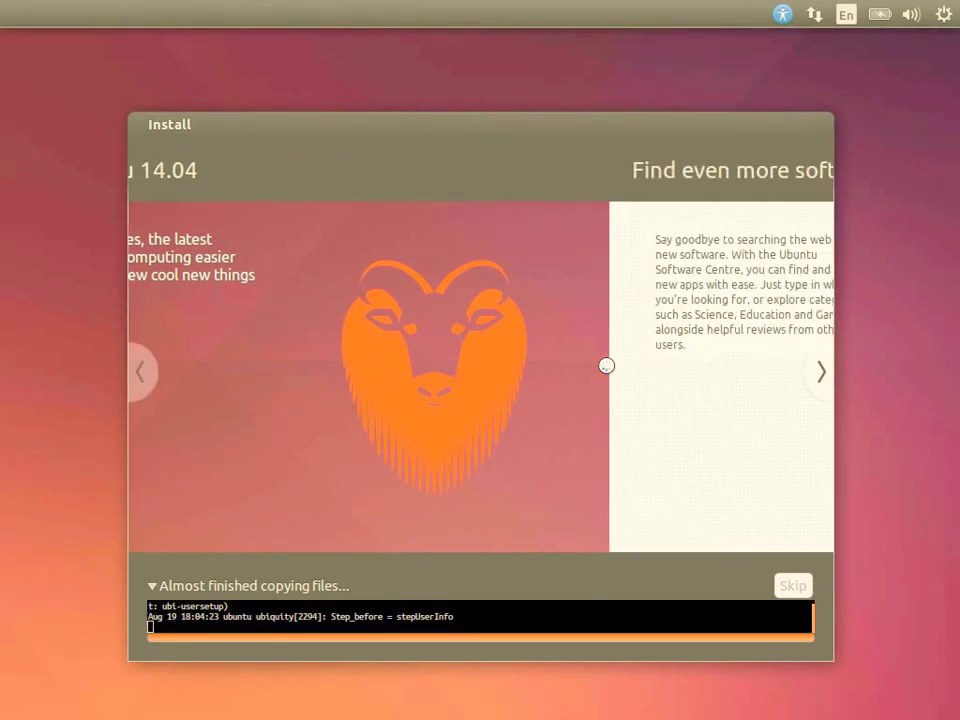
{"action": "left_click", "coordinate": [809, 376]}
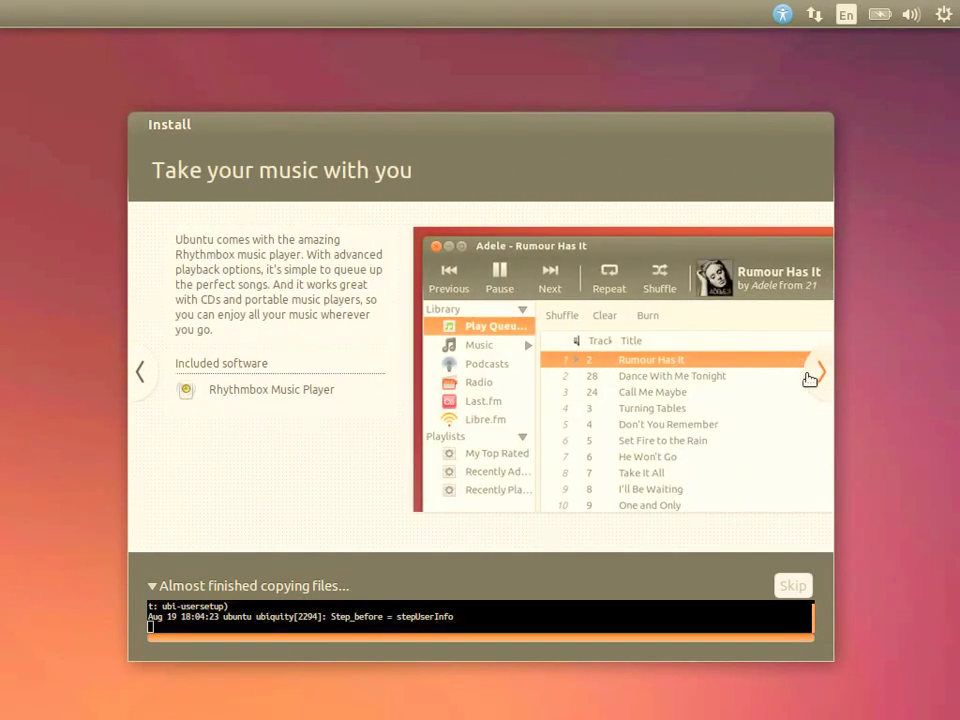
{"action": "left_click", "coordinate": [809, 376]}
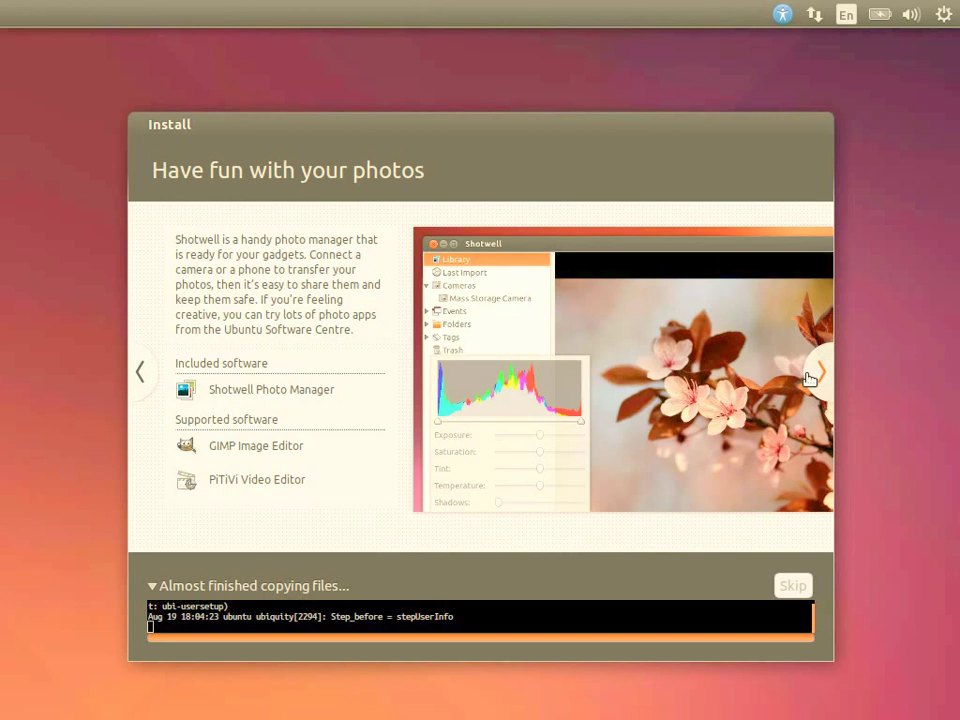
{"action": "left_click", "coordinate": [809, 376]}
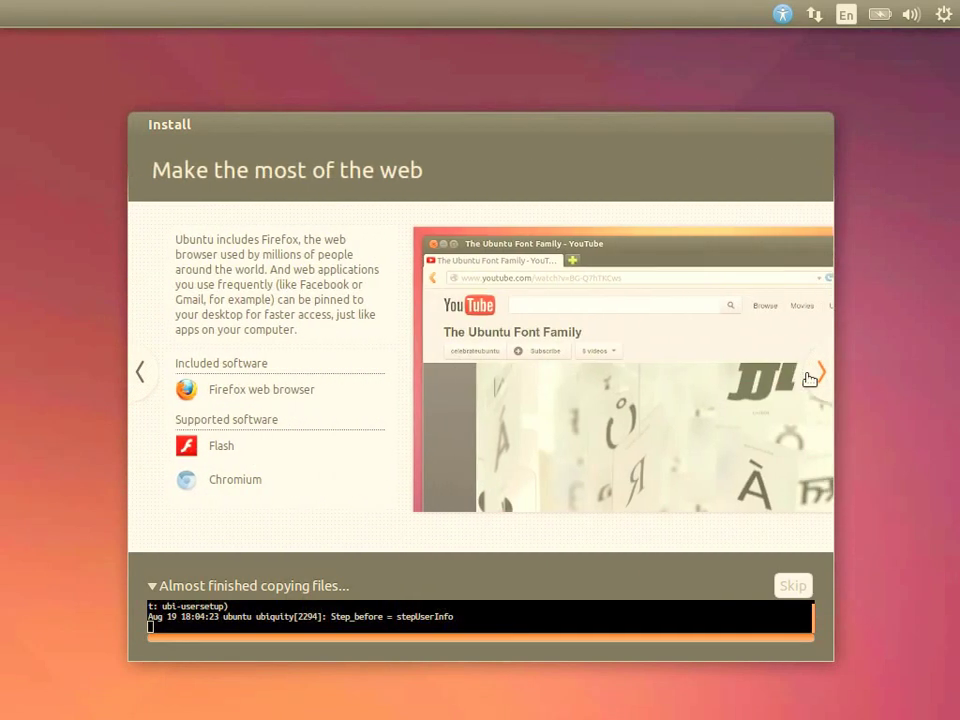
{"action": "left_click", "coordinate": [809, 376]}
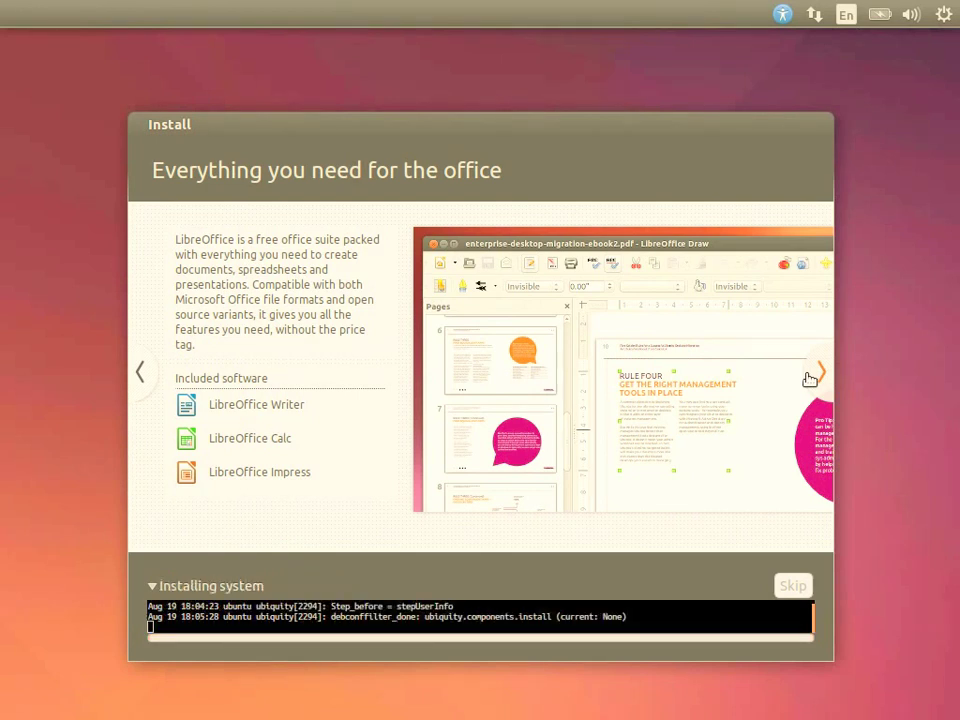
{"action": "left_click", "coordinate": [809, 376]}
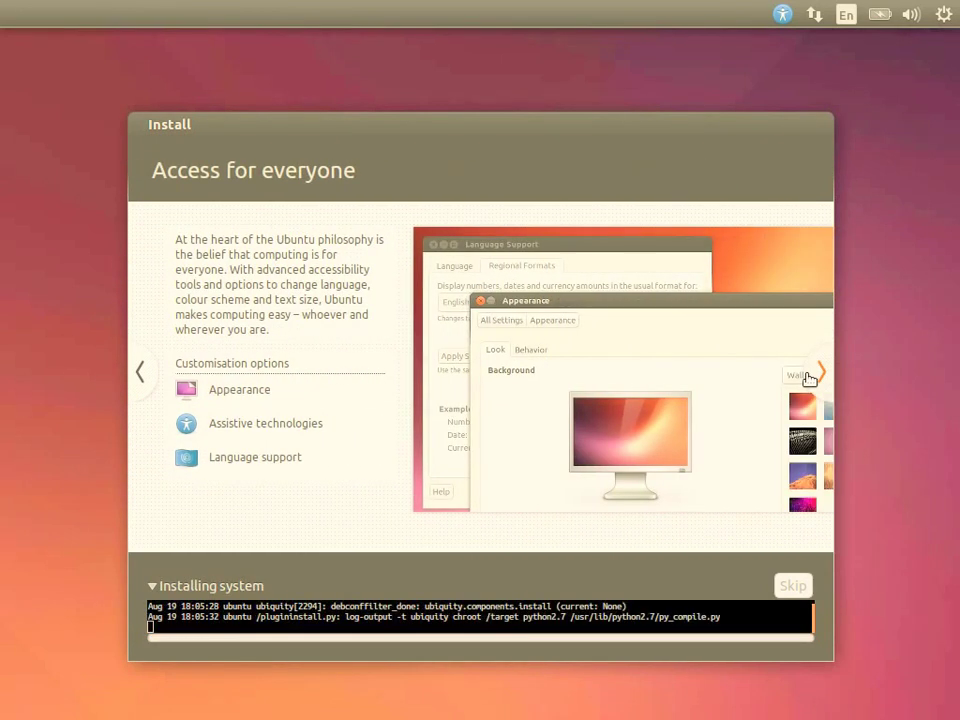
{"action": "left_click", "coordinate": [809, 376]}
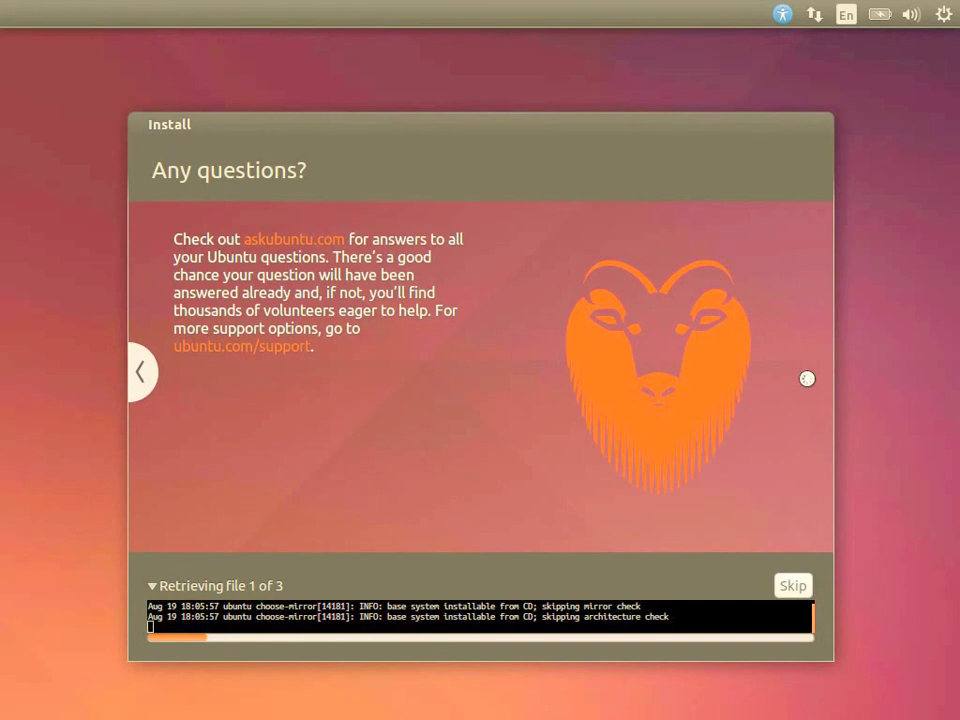
{"action": "left_click", "coordinate": [156, 586]}
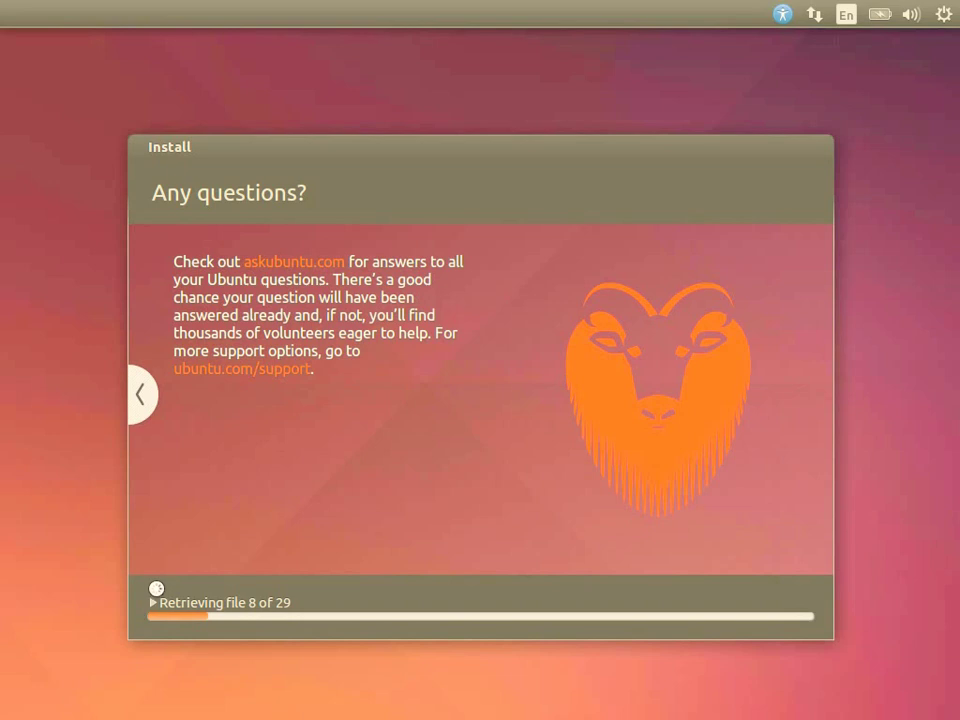
{"action": "left_click", "coordinate": [154, 597]}
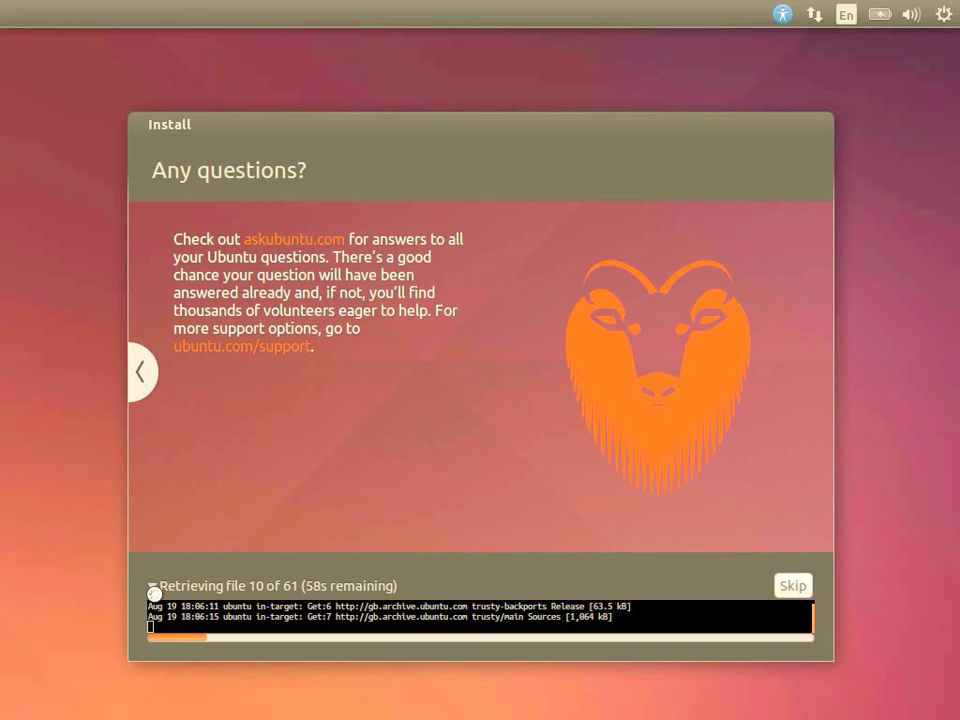
{"action": "left_click", "coordinate": [154, 588]}
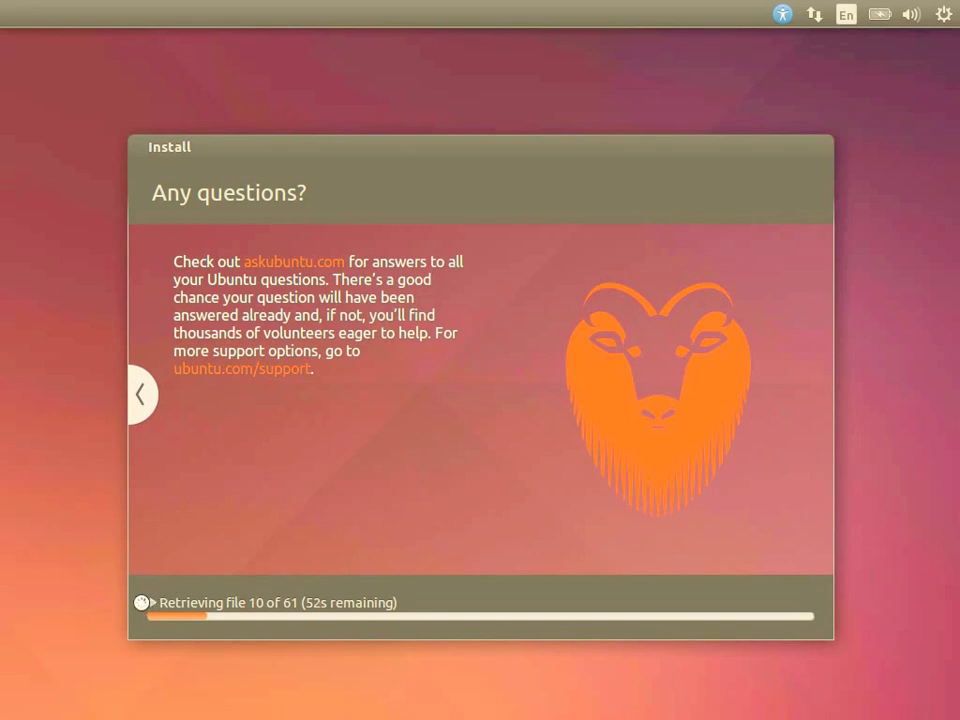
{"action": "left_click", "coordinate": [152, 602]}
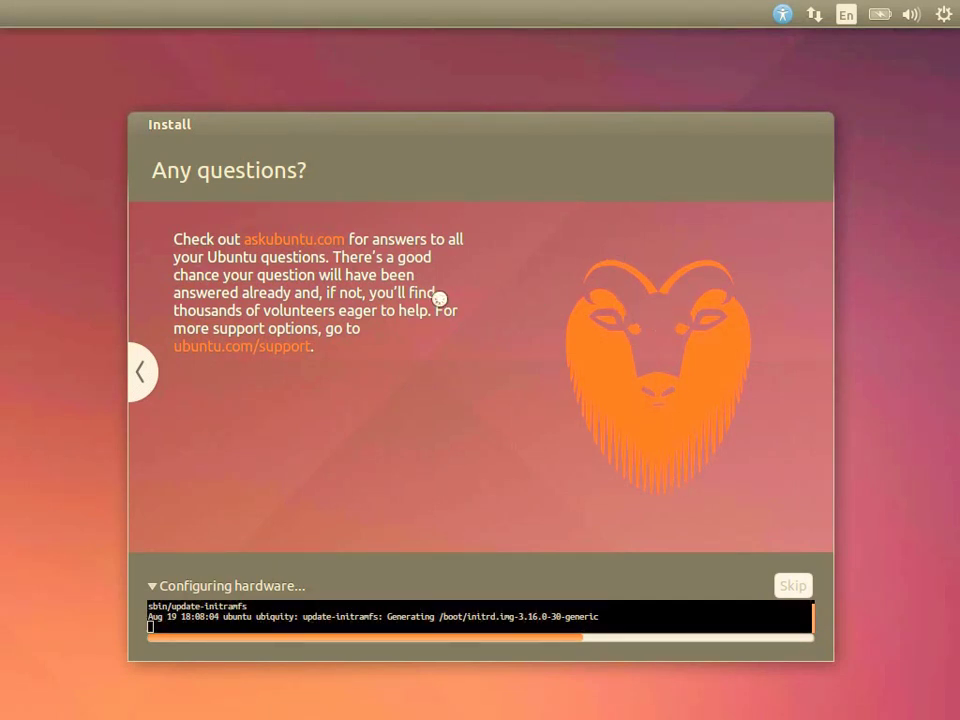
{"action": "left_click", "coordinate": [142, 373]}
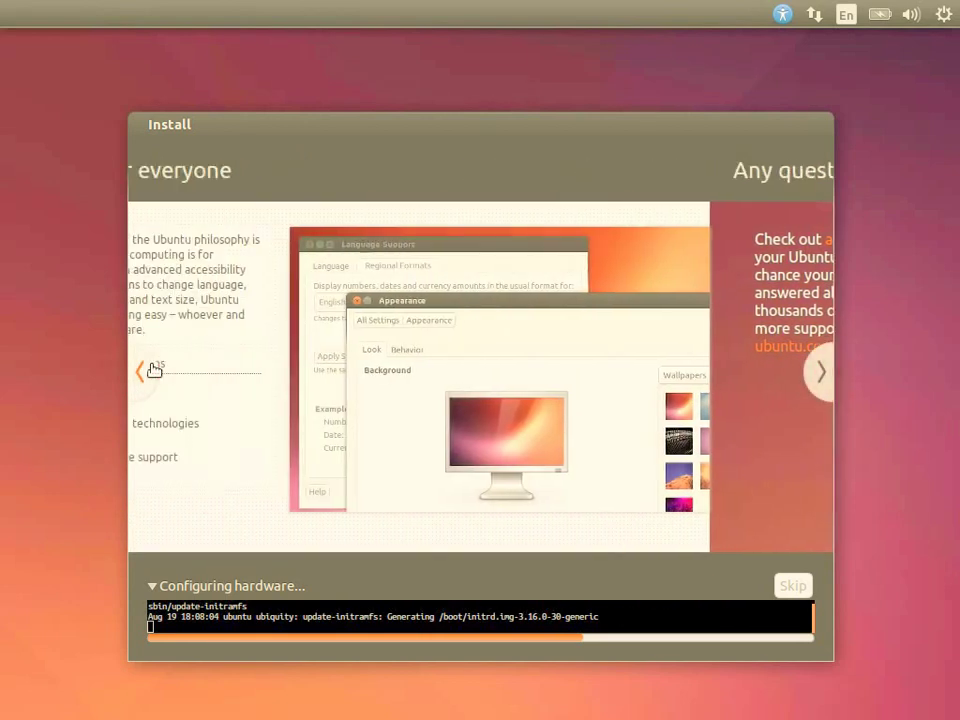
{"action": "left_click", "coordinate": [150, 372]}
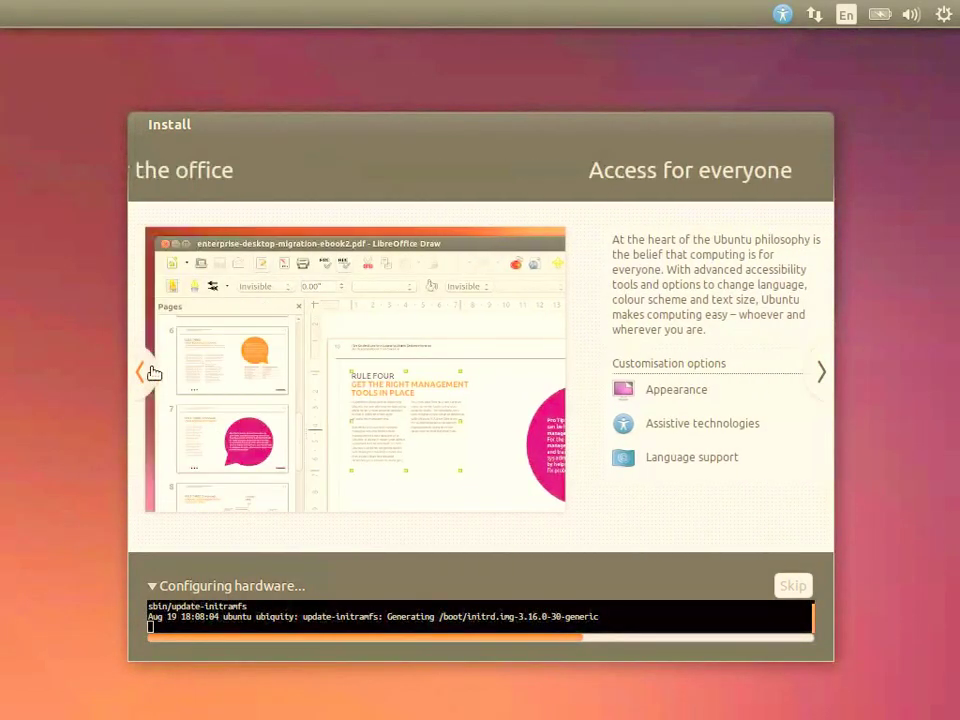
{"action": "left_click", "coordinate": [150, 372]}
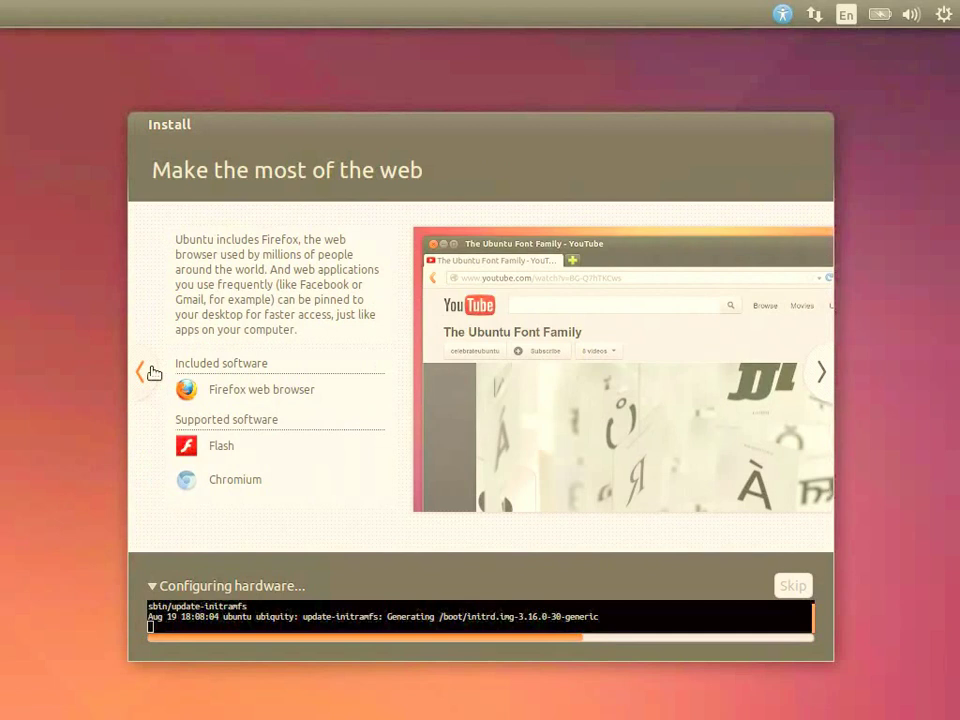
{"action": "left_click", "coordinate": [150, 372]}
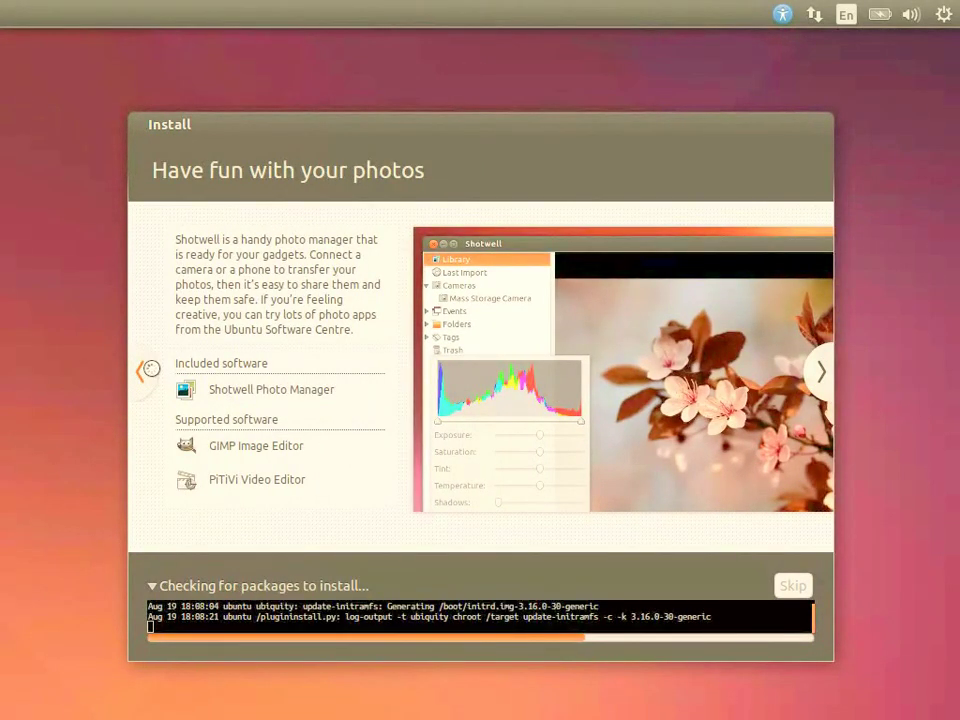
{"action": "left_click", "coordinate": [142, 374]}
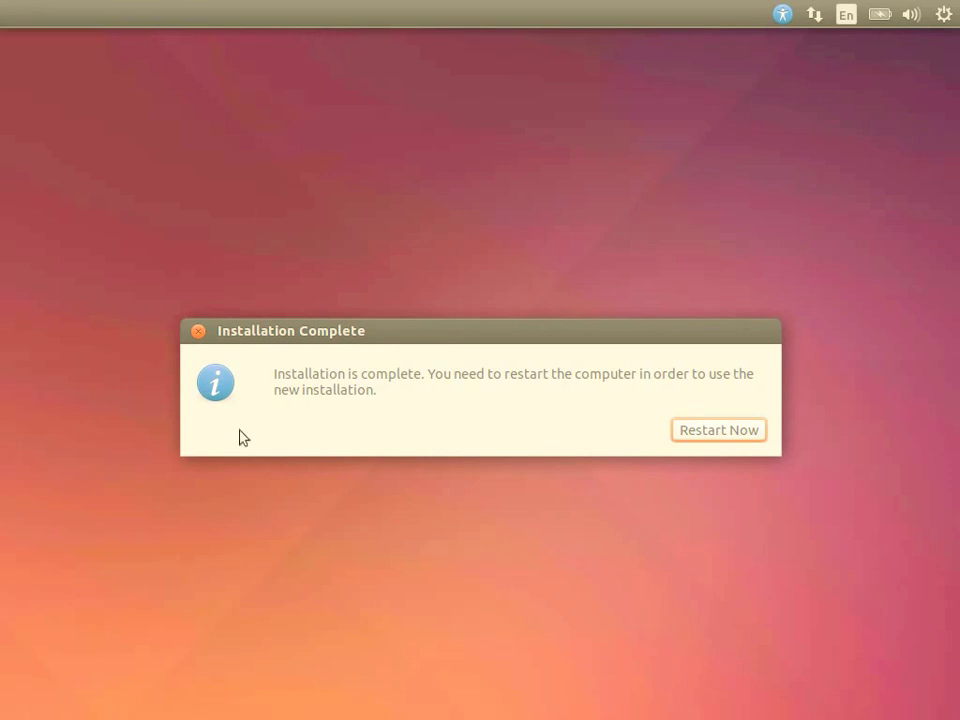
Restart the computer into the new installation and log in with the account password
{"action": "left_click", "coordinate": [709, 429]}
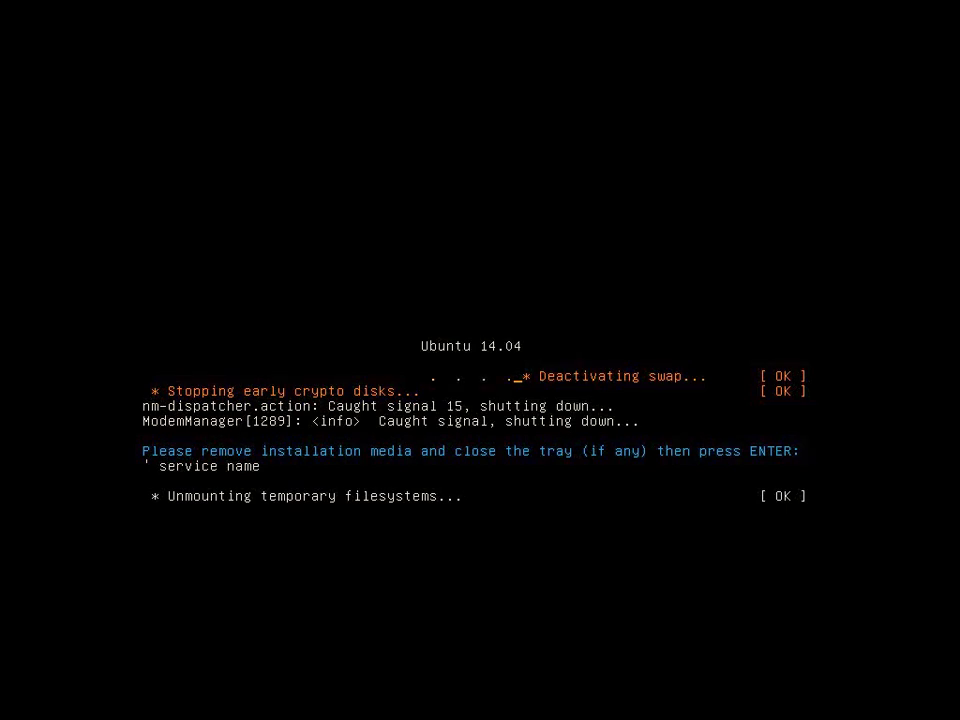
{"action": "key", "text": "Return"}
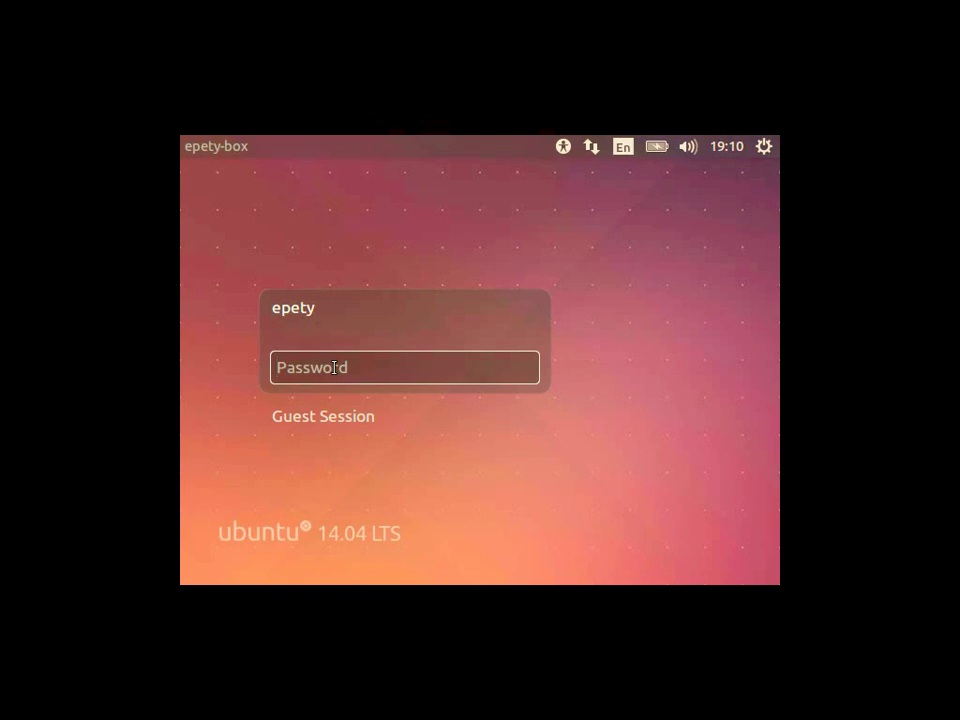
{"action": "type", "text": "p"}
{"action": "key", "text": "Return"}
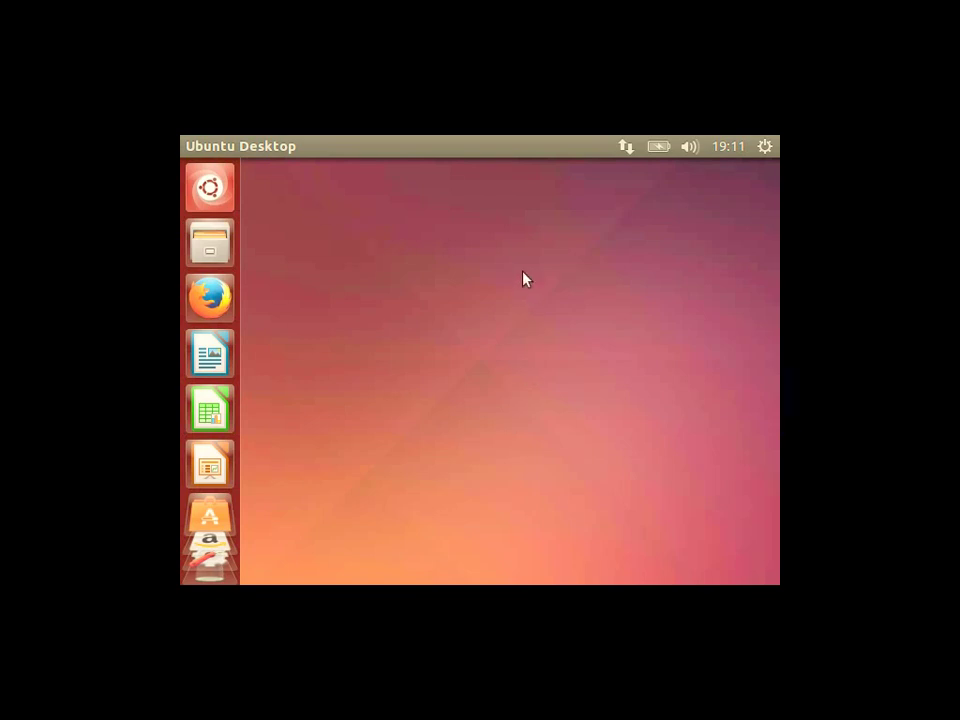
Search the computer for "sys", open System Monitor and view the resource usage, including memory and swap
{"action": "left_click", "coordinate": [219, 187]}
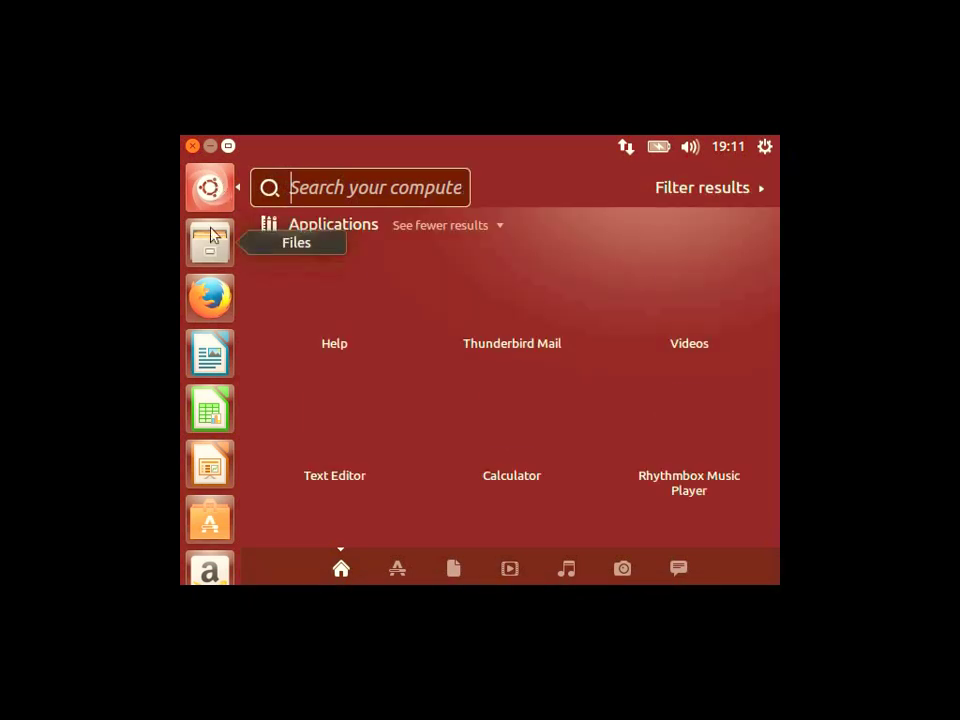
{"action": "type", "text": "S"}
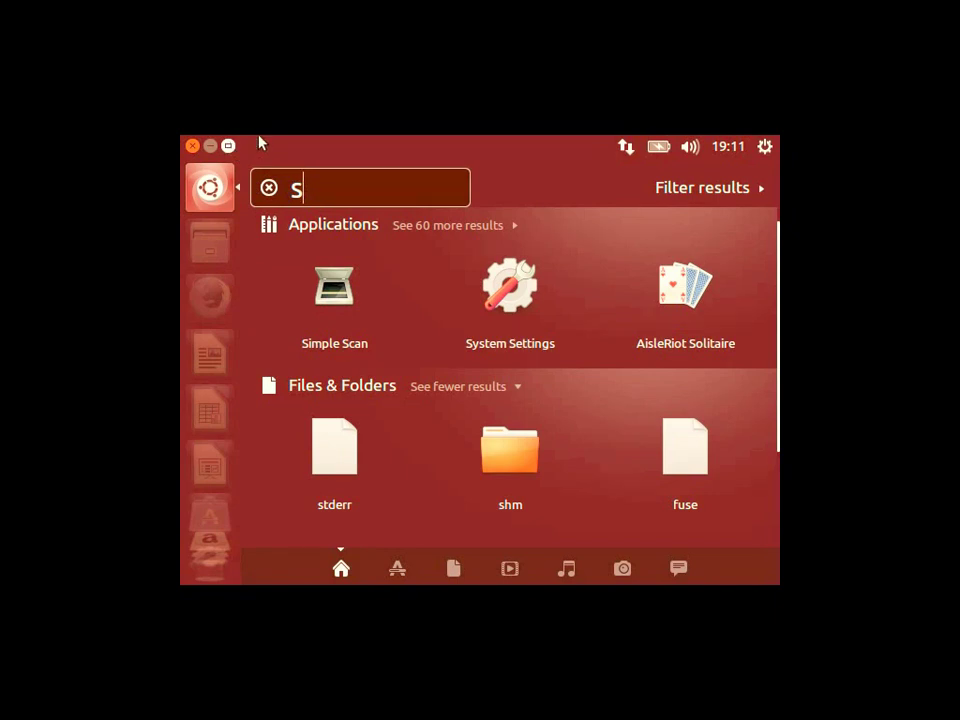
{"action": "key", "text": "BackSpace"}
{"action": "type", "text": "s"}
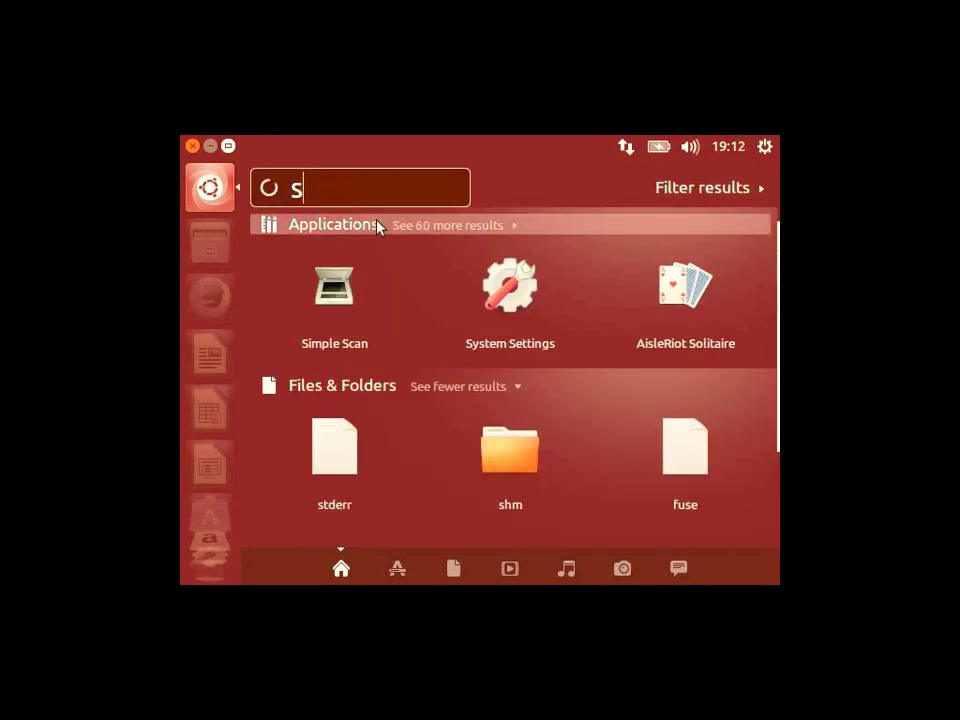
{"action": "type", "text": "u"}
{"action": "key", "text": "BackSpace"}
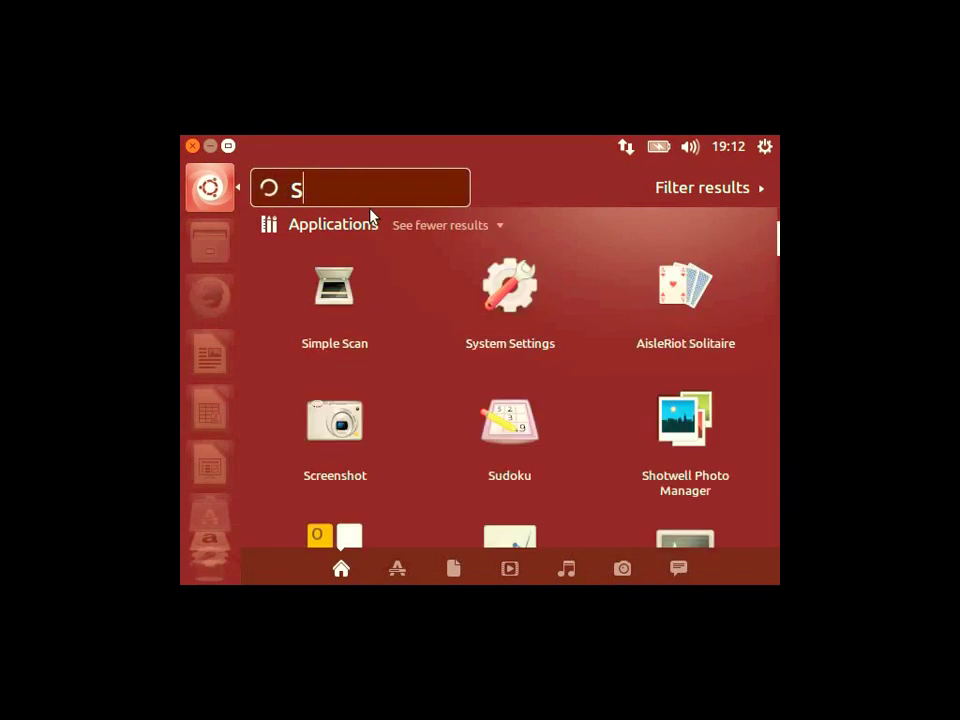
{"action": "type", "text": "ys"}
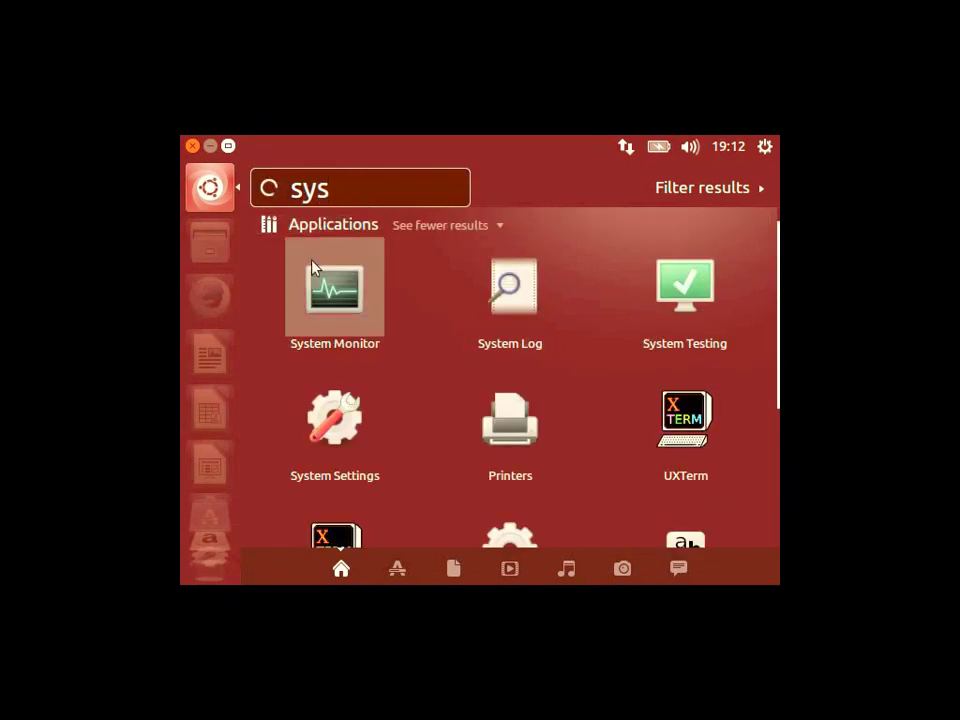
{"action": "left_click", "coordinate": [336, 300]}
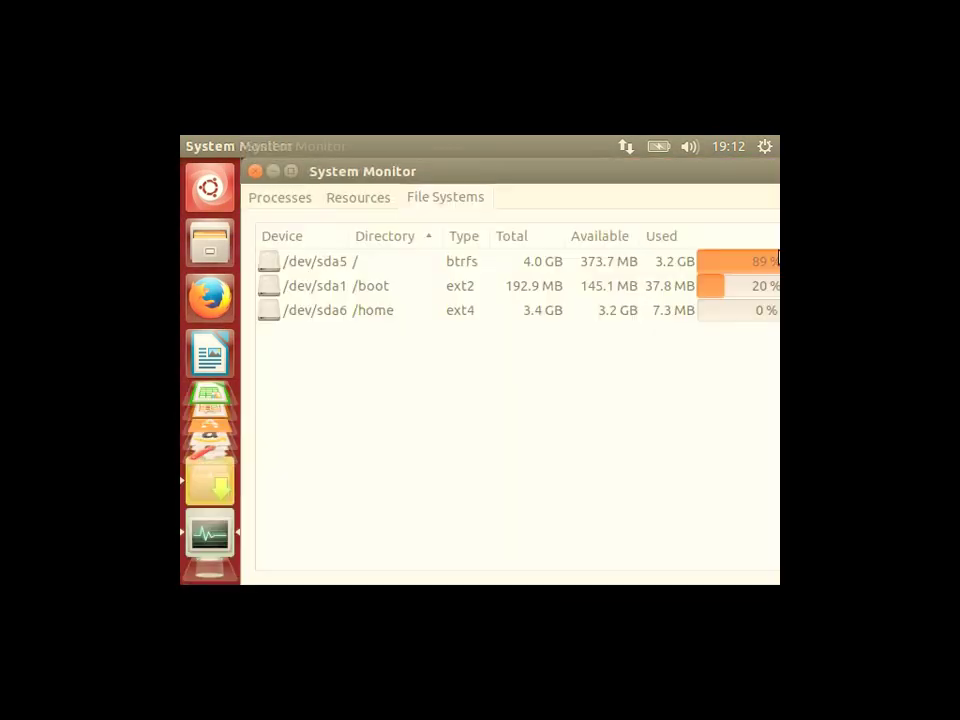
{"action": "left_click", "coordinate": [356, 211]}
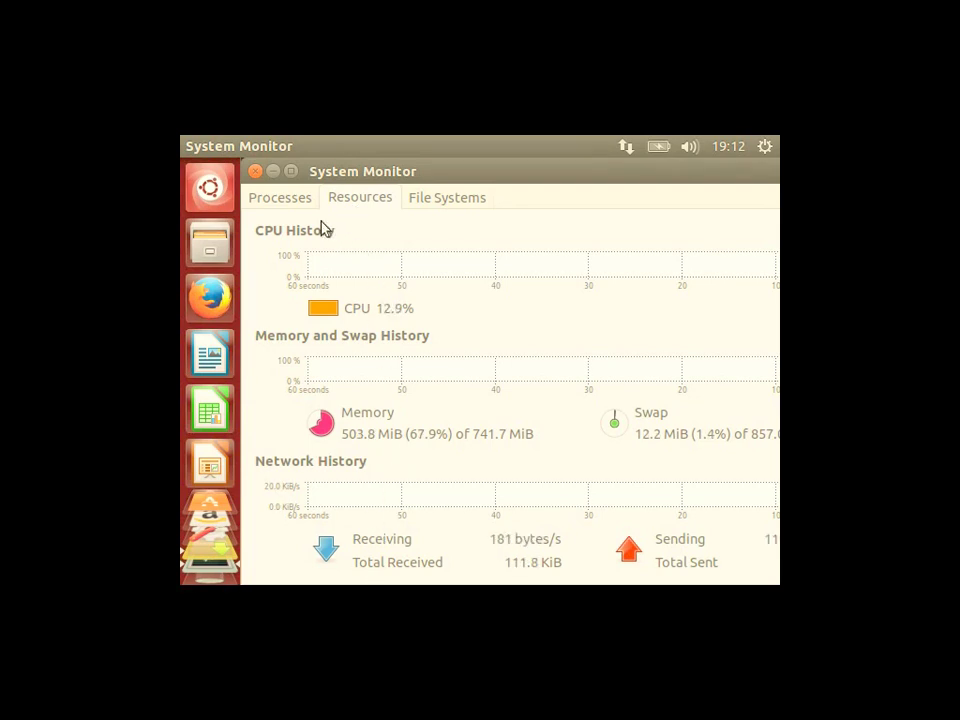
Check the running processes and the resource usage, and display the mounted file systems
{"action": "left_click", "coordinate": [296, 202]}
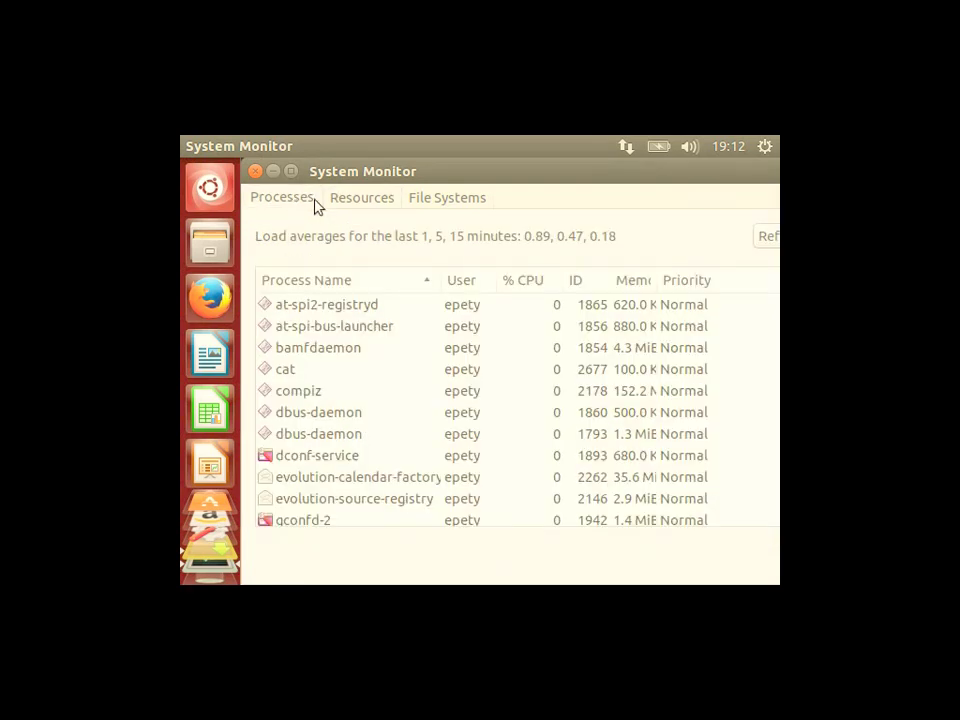
{"action": "left_click", "coordinate": [338, 206]}
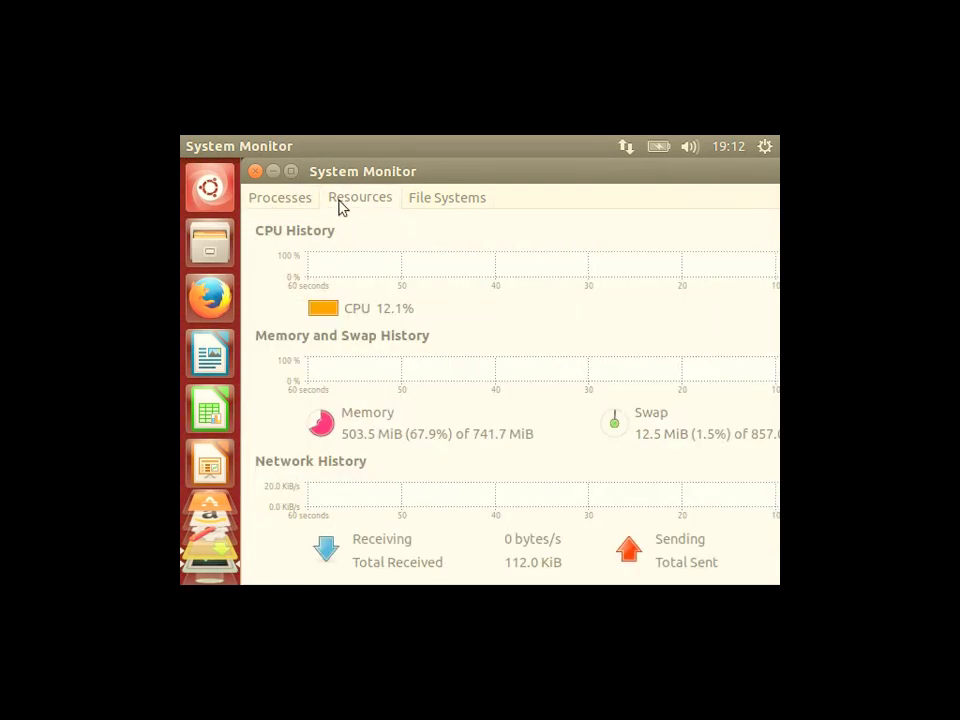
{"action": "left_click", "coordinate": [437, 211]}
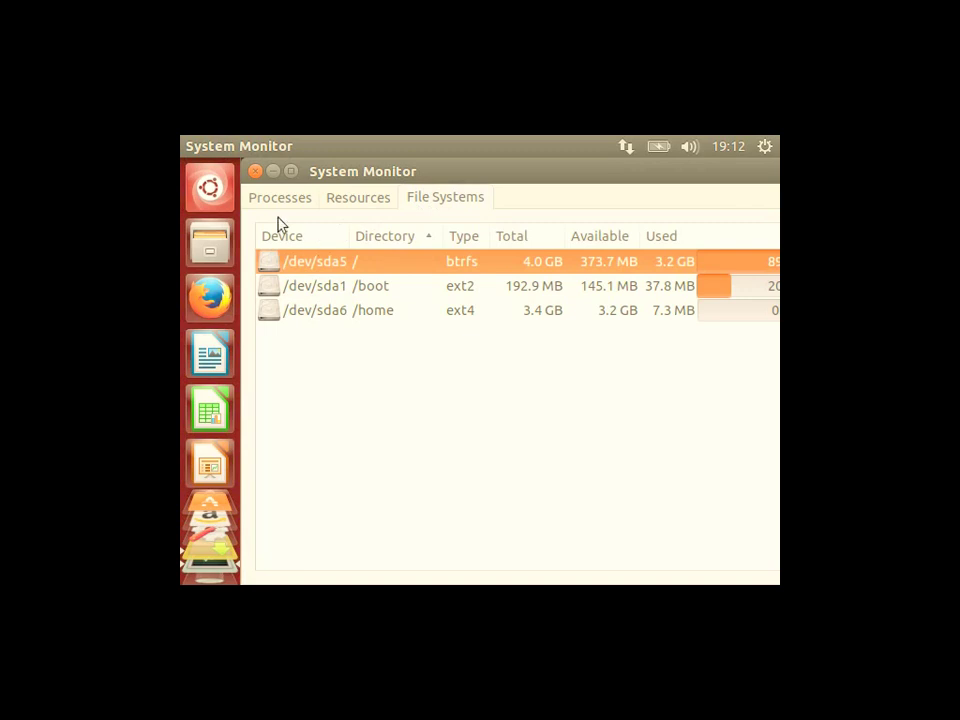
Search the computer for "te" and open Terminal
{"action": "left_click", "coordinate": [207, 185]}
{"action": "type", "text": "syste"}
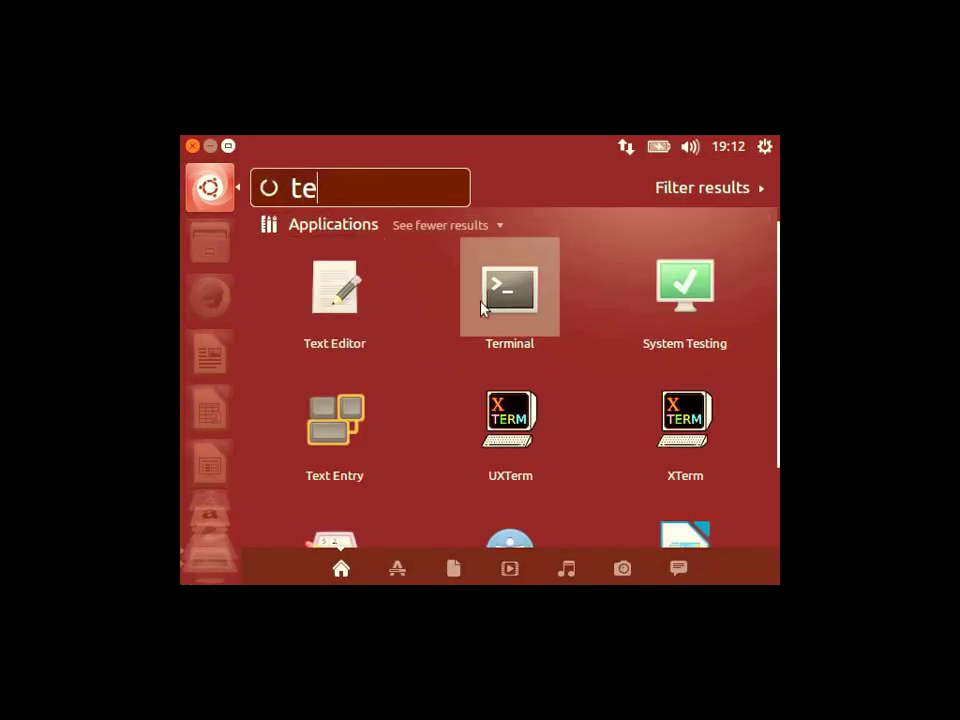
{"action": "left_click", "coordinate": [479, 302]}
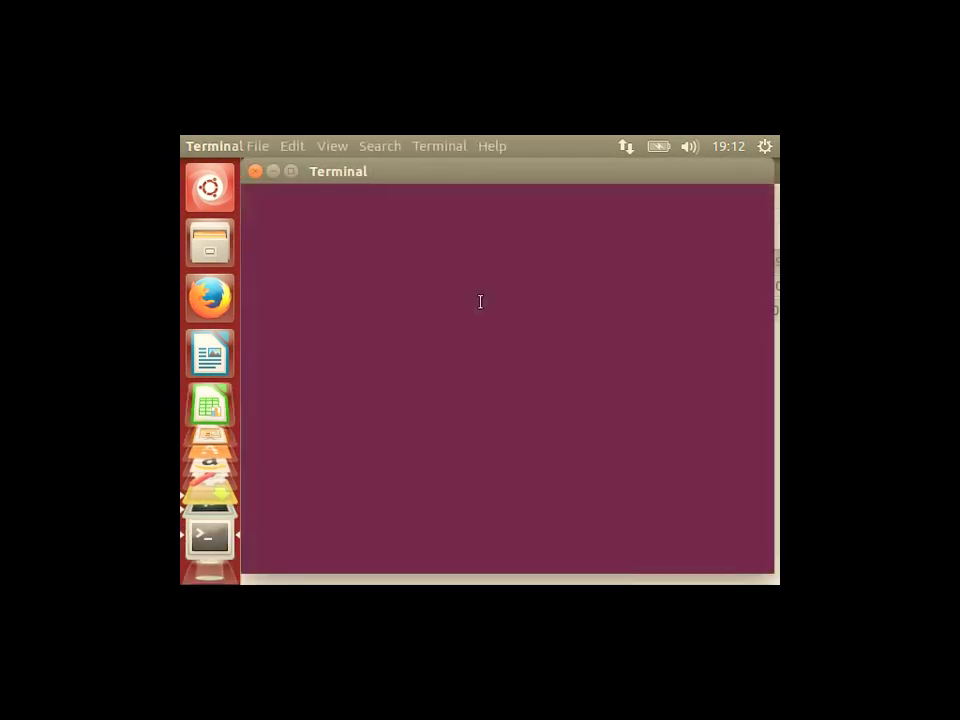
List the block devices with the command lsblk
{"action": "type", "text": "ls"}
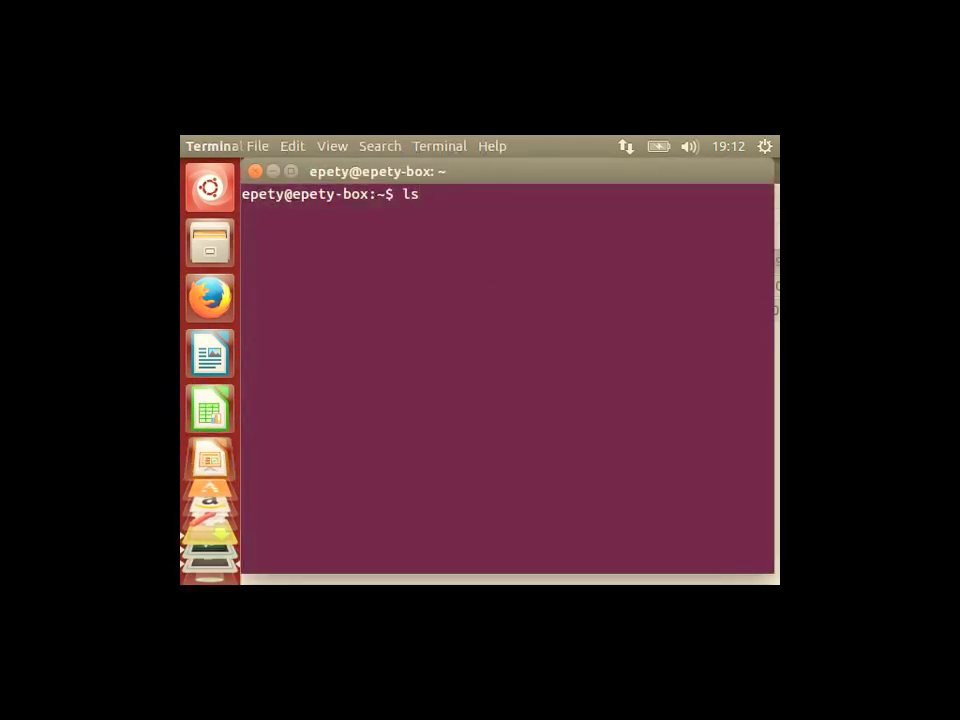
{"action": "type", "text": "bl"}
{"action": "key", "text": "BackSpace"}
{"action": "type", "text": ";k"}
{"action": "key", "text": "BackSpace"}
{"action": "key", "text": "BackSpace"}
{"action": "type", "text": "lj"}
{"action": "key", "text": "BackSpace"}
{"action": "type", "text": "l"}
{"action": "key", "text": "BackSpace"}
{"action": "type", "text": "k"}
{"action": "key", "text": "Return"}
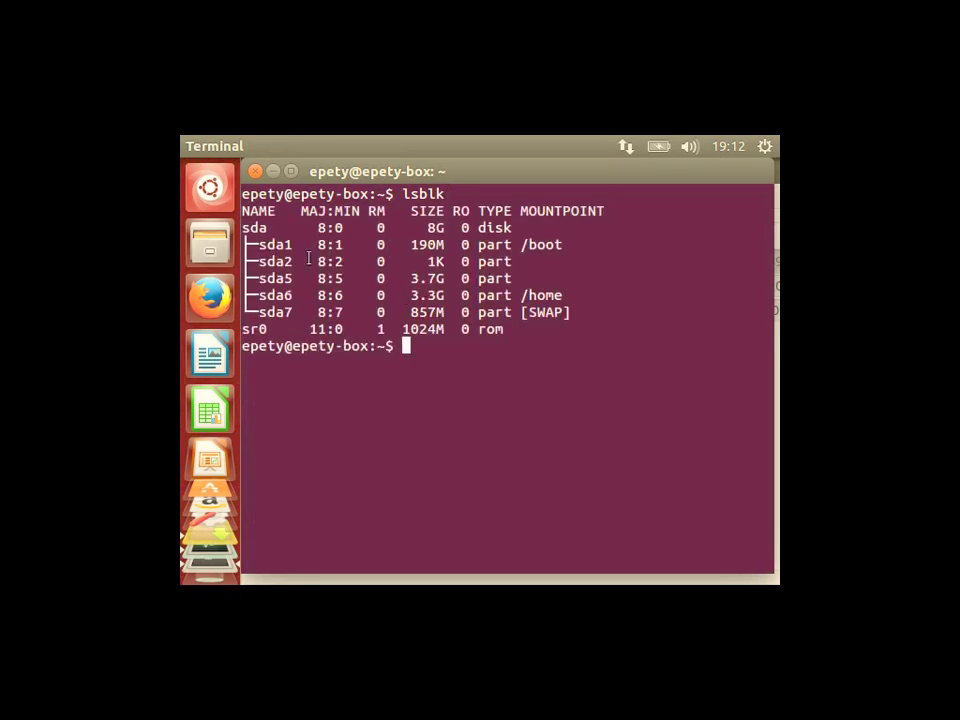
Examine the sda1 to sda7 partition rows in the lsblk listing by highlighting them
{"action": "left_click_drag", "start_coordinate": [263, 244], "coordinate": [435, 263]}
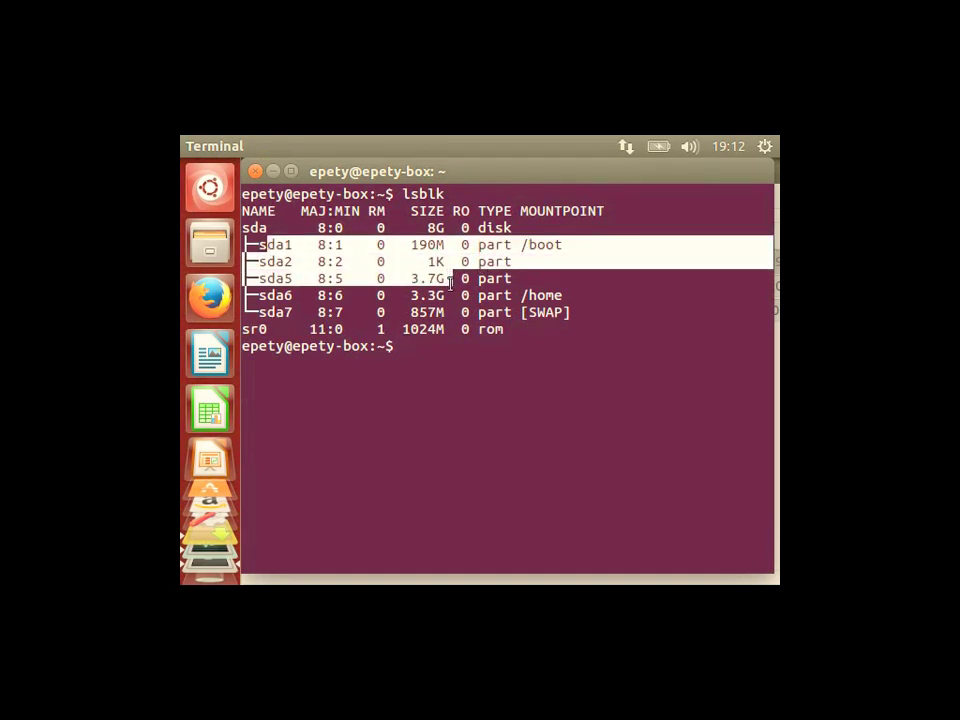
{"action": "left_click", "coordinate": [305, 260]}
{"action": "left_click_drag", "start_coordinate": [275, 278], "coordinate": [393, 314]}
{"action": "left_click", "coordinate": [516, 330]}
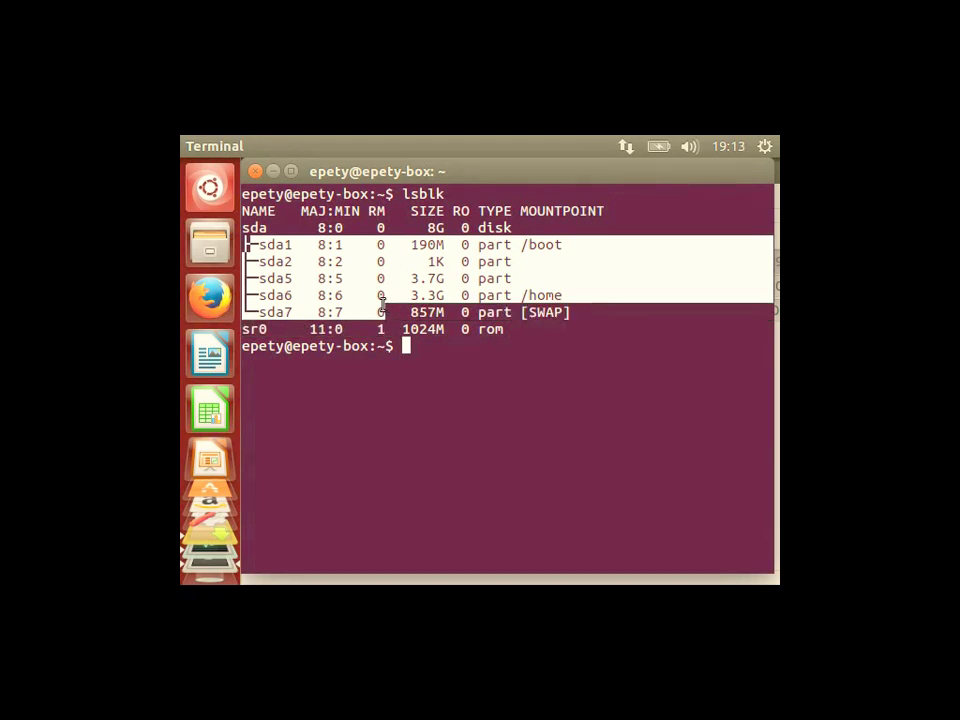
{"action": "left_click", "coordinate": [381, 312]}
{"action": "triple_click", "coordinate": [381, 312]}
{"action": "left_click", "coordinate": [381, 312]}
{"action": "left_click_drag", "start_coordinate": [354, 244], "coordinate": [430, 305]}
{"action": "left_click", "coordinate": [430, 305]}
Run df -h and highlight the sda1 and sda6 rows, plus the sda5 entry in the lsblk listing, for comparison
{"action": "type", "text": "df -j"}
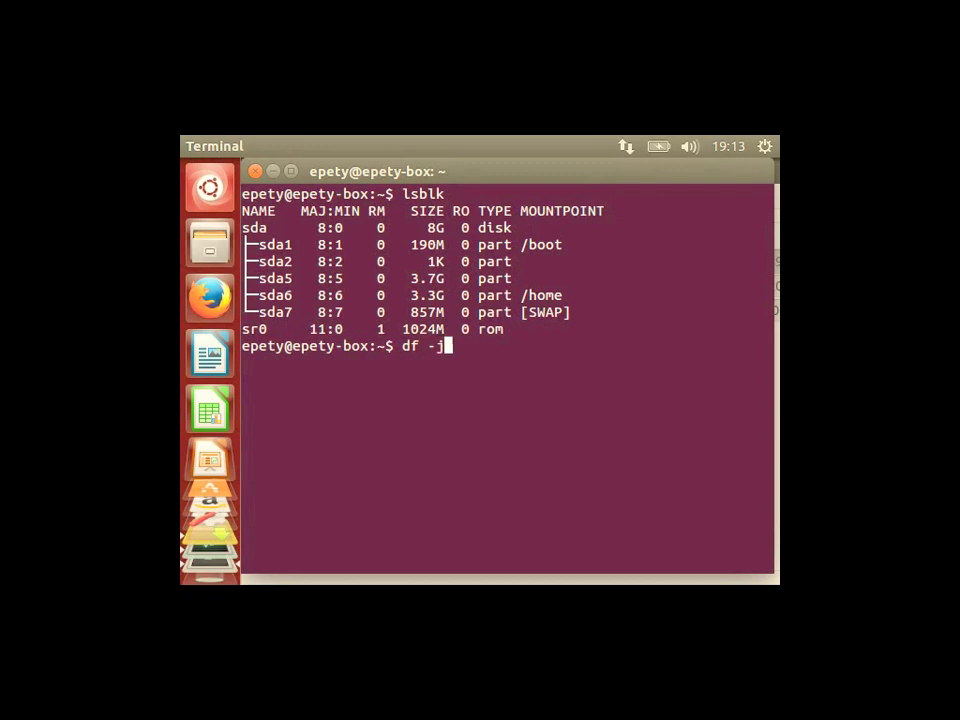
{"action": "key", "text": "BackSpace"}
{"action": "type", "text": "h"}
{"action": "key", "text": "Return"}
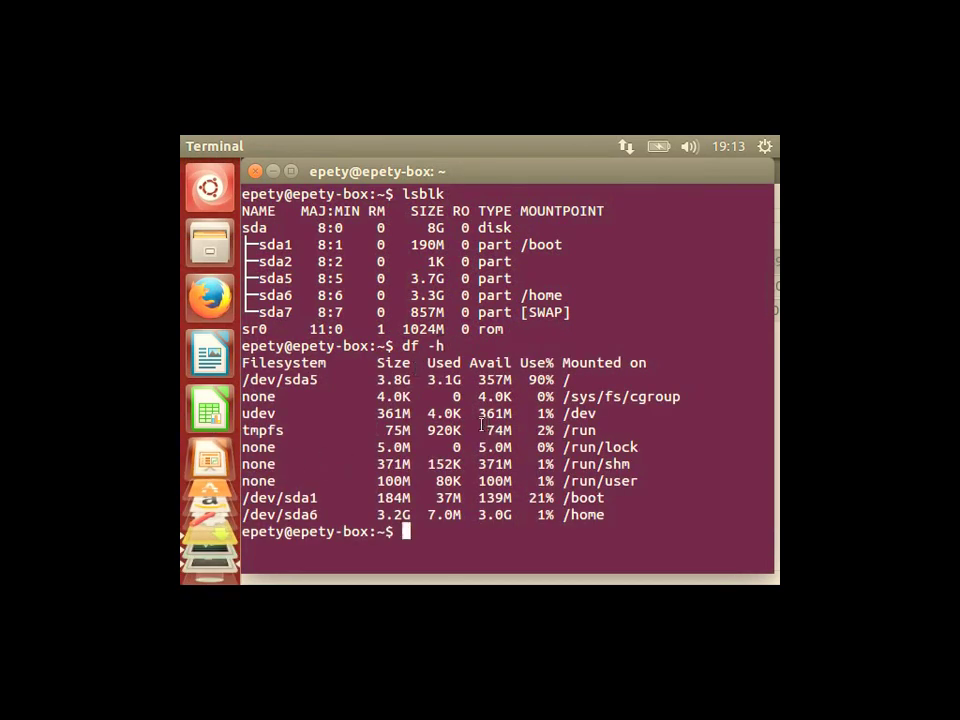
{"action": "left_click_drag", "start_coordinate": [285, 497], "coordinate": [533, 514]}
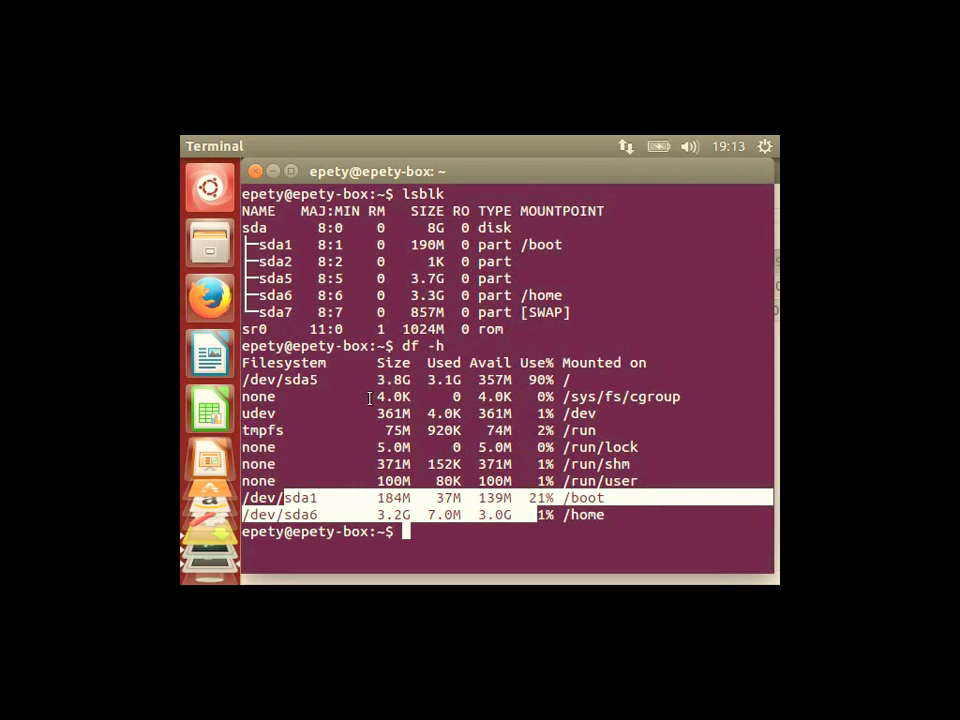
{"action": "left_click_drag", "start_coordinate": [462, 278], "coordinate": [516, 281]}
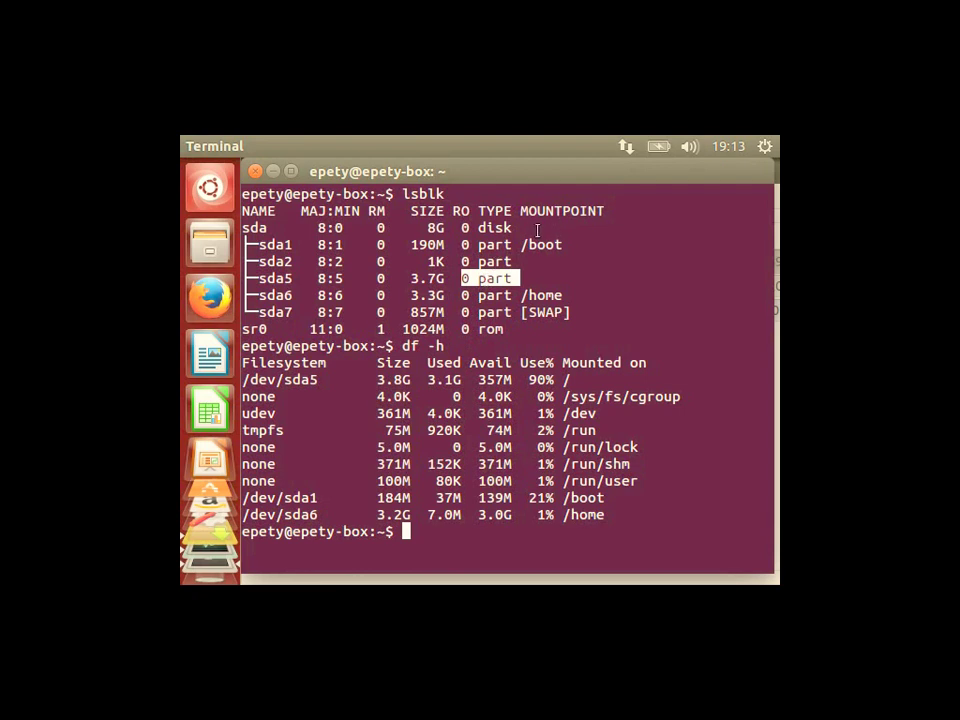
Shut down the computer and confirm the shutdown
{"action": "mouse_move", "coordinate": [499, 146]}
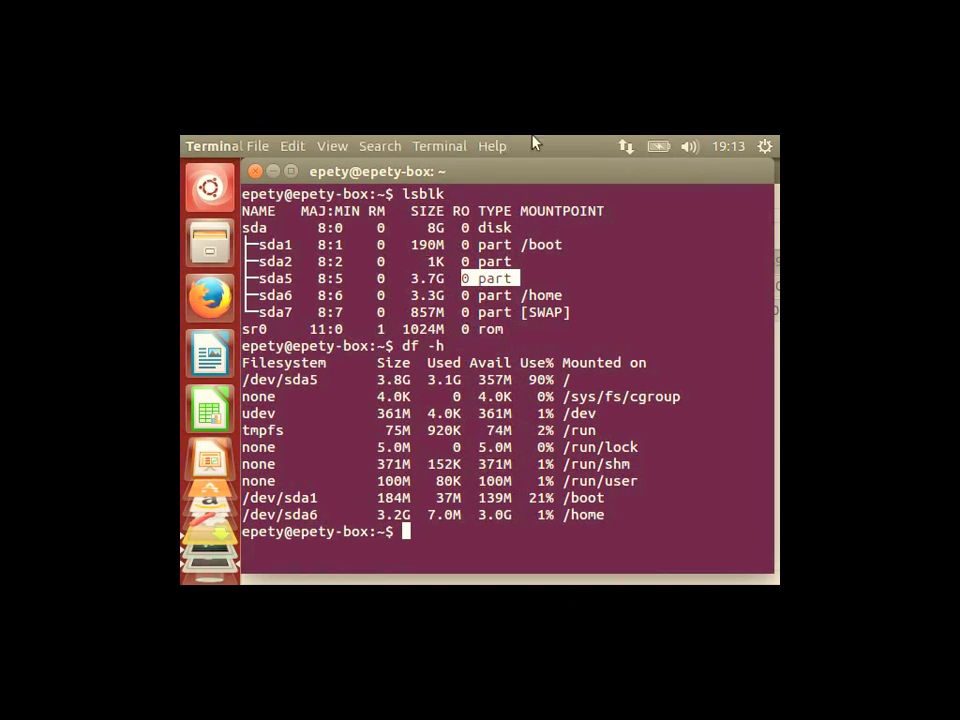
{"action": "left_click", "coordinate": [764, 146]}
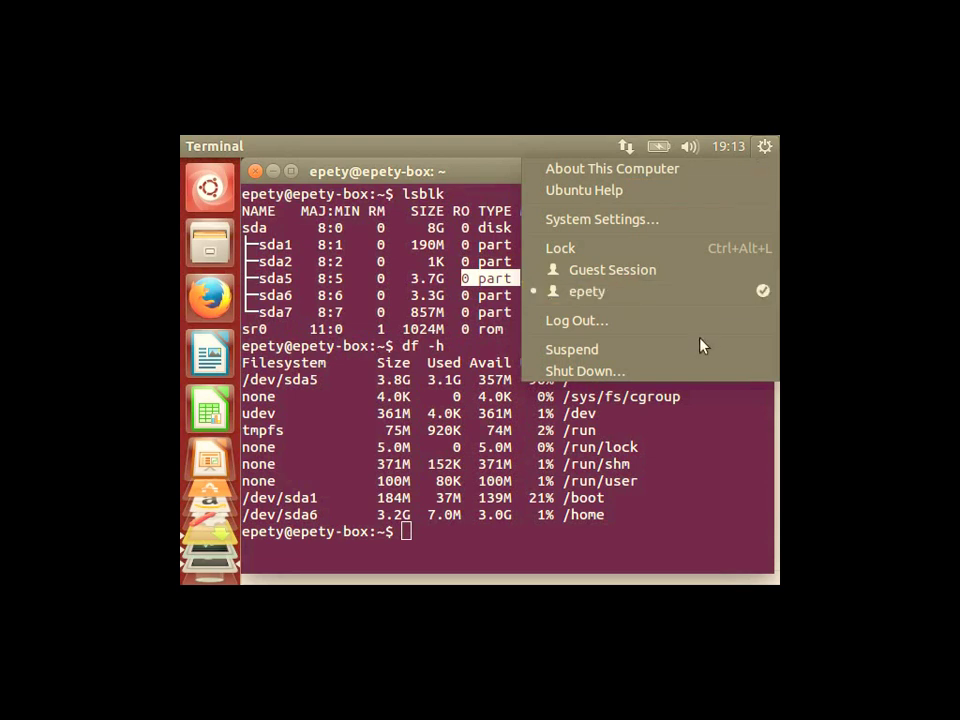
{"action": "left_click", "coordinate": [686, 372]}
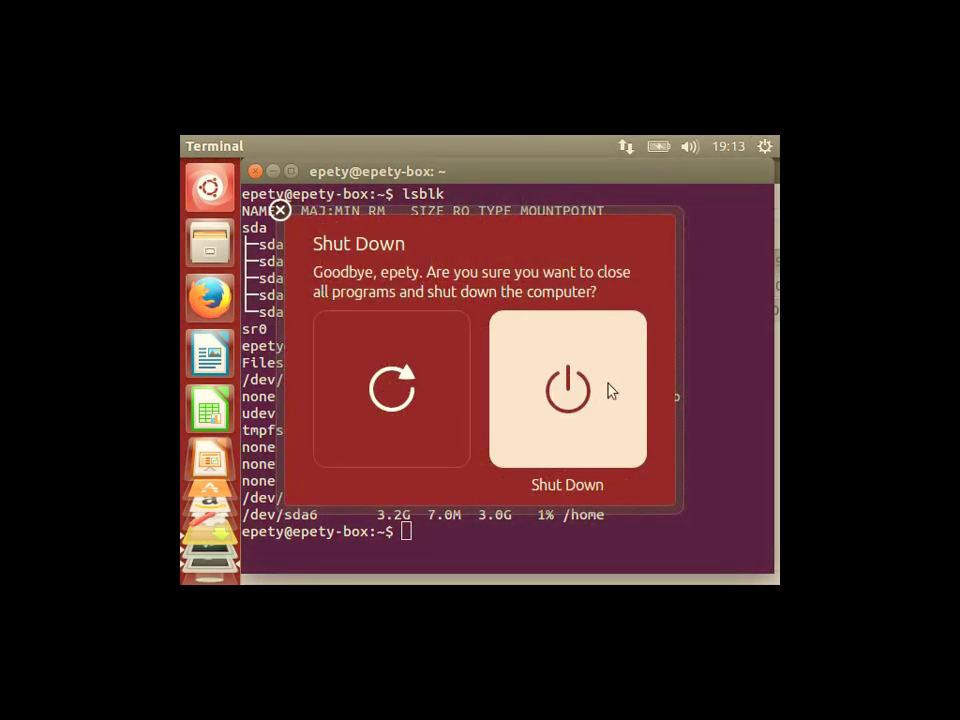
{"action": "left_click", "coordinate": [567, 384]}
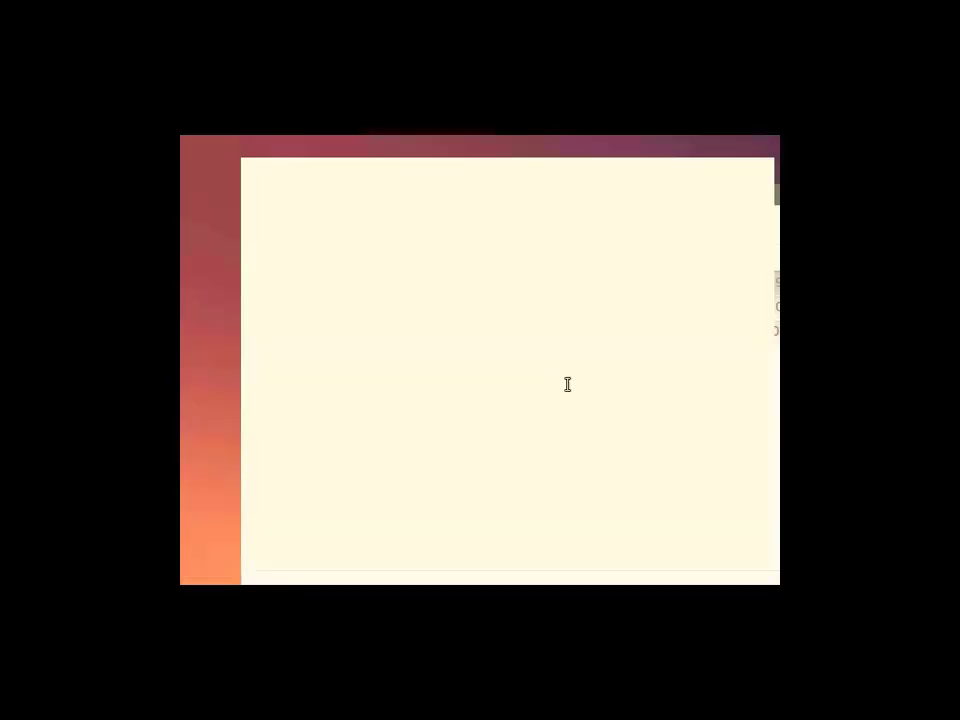